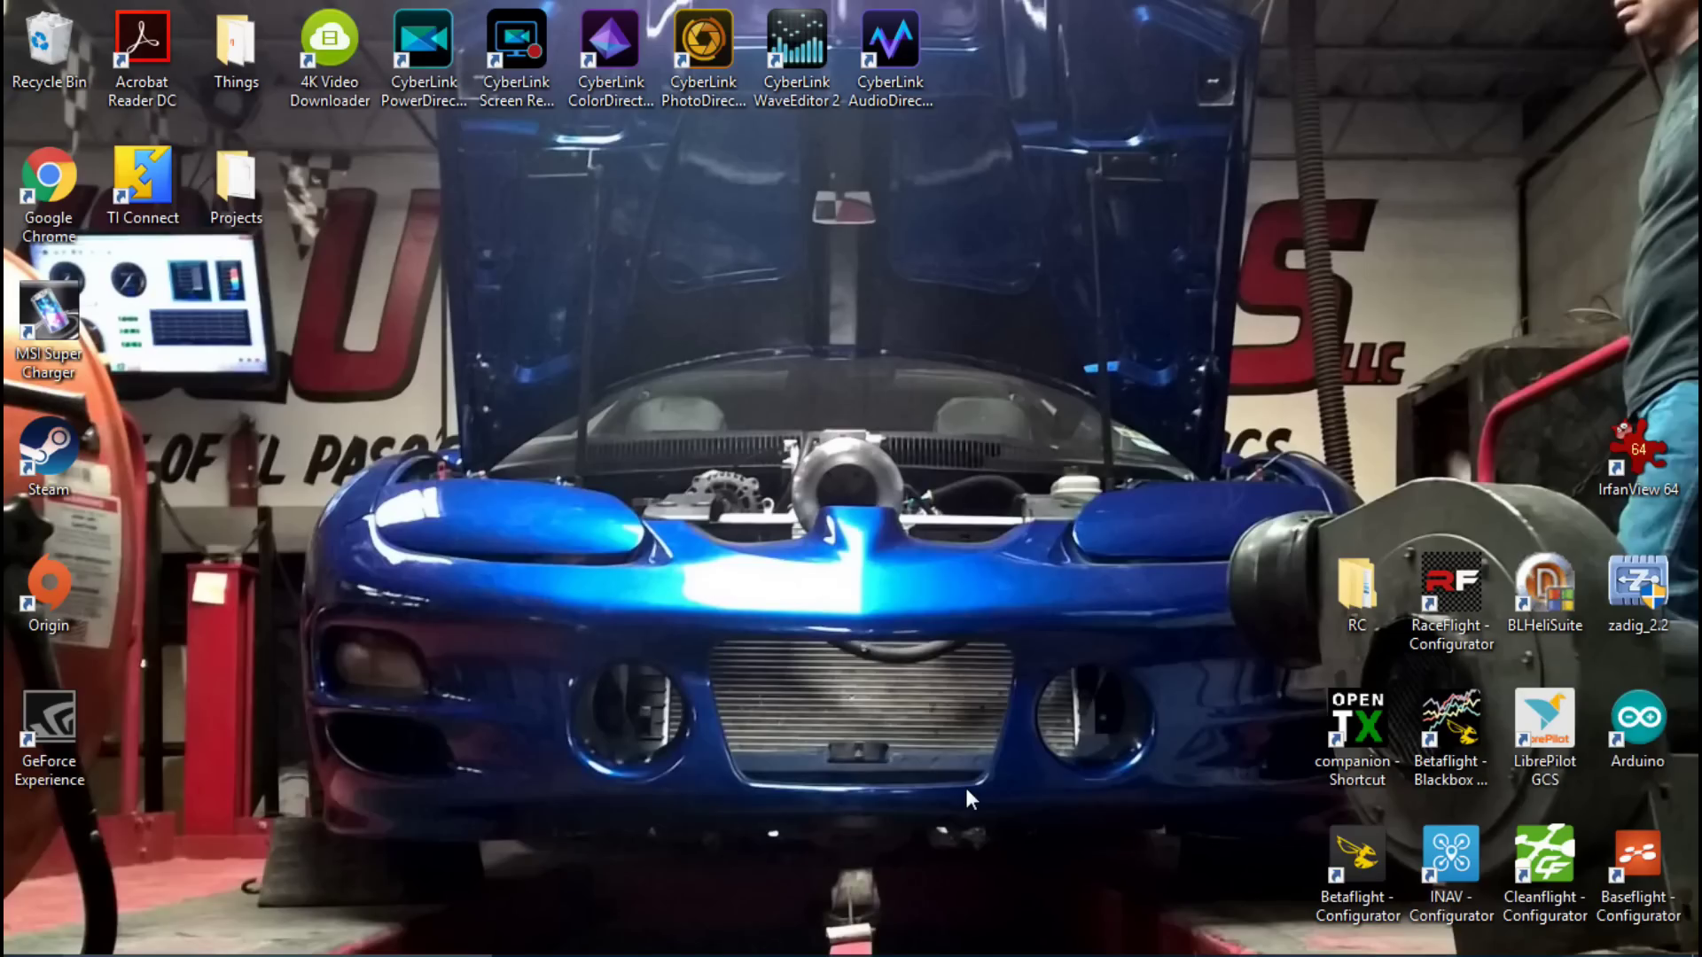
Launch BLHeliSuite from its desktop shortcut to reach the SiLabs ESC Setup page
{"action": "left_click", "coordinate": [1540, 599]}
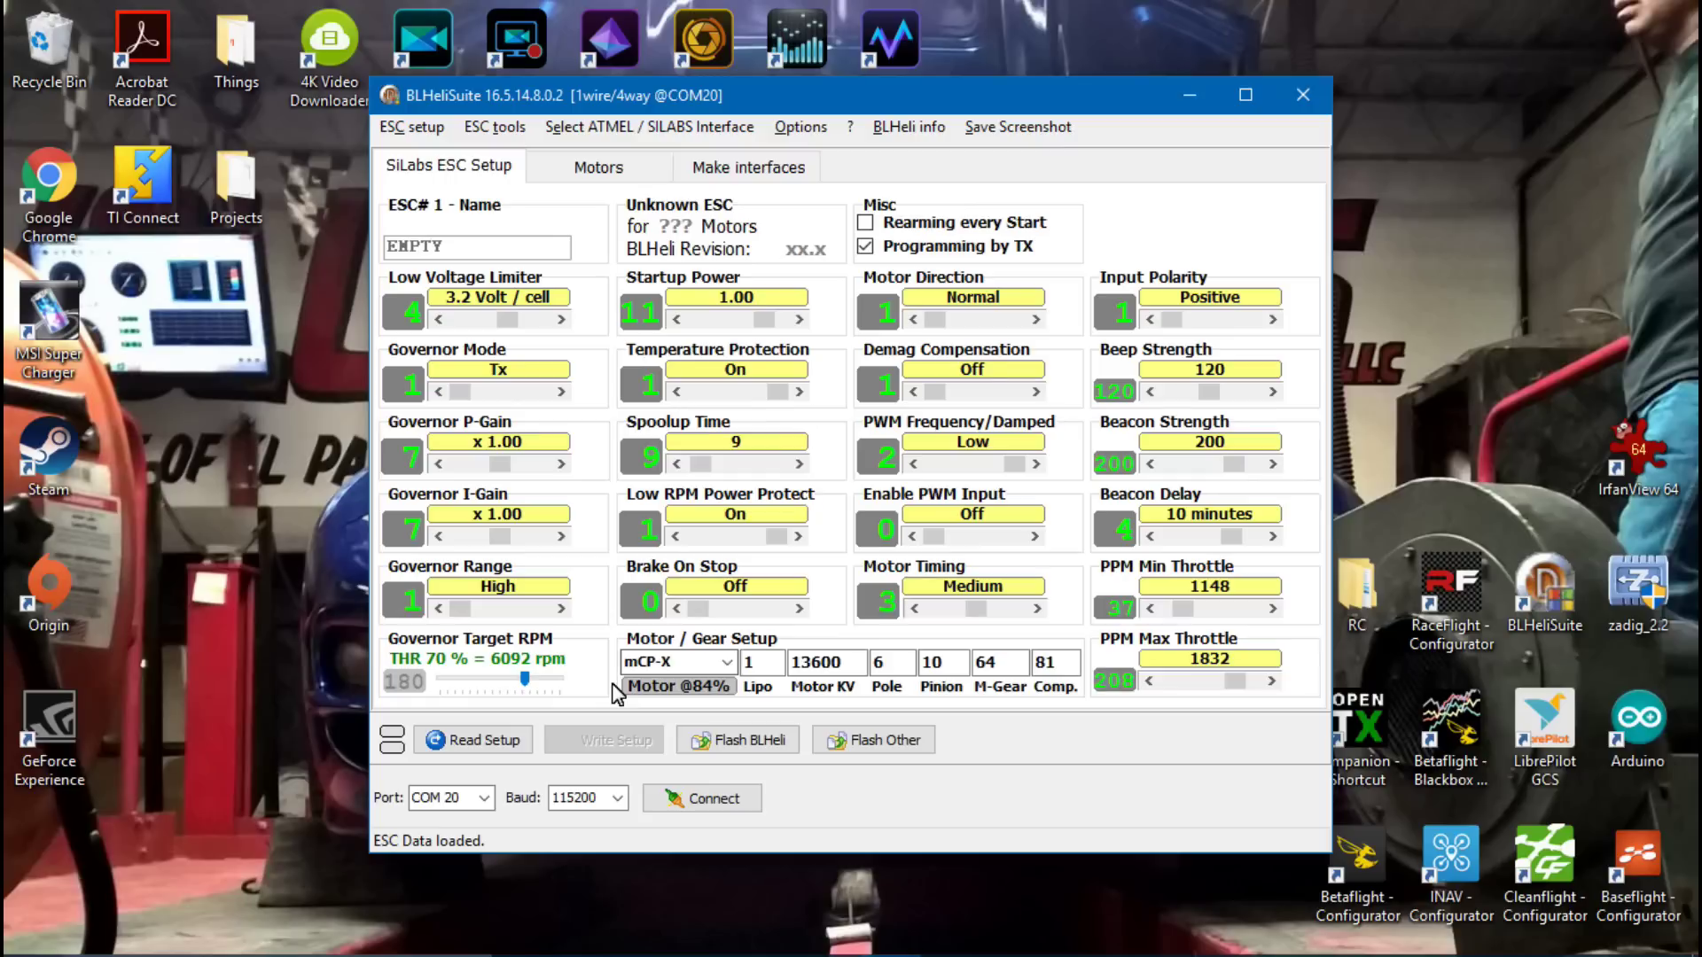
Connect on COM20 and read the setup of all four A_L_30 Rev 16.4 ESCs
{"action": "left_click", "coordinate": [492, 800]}
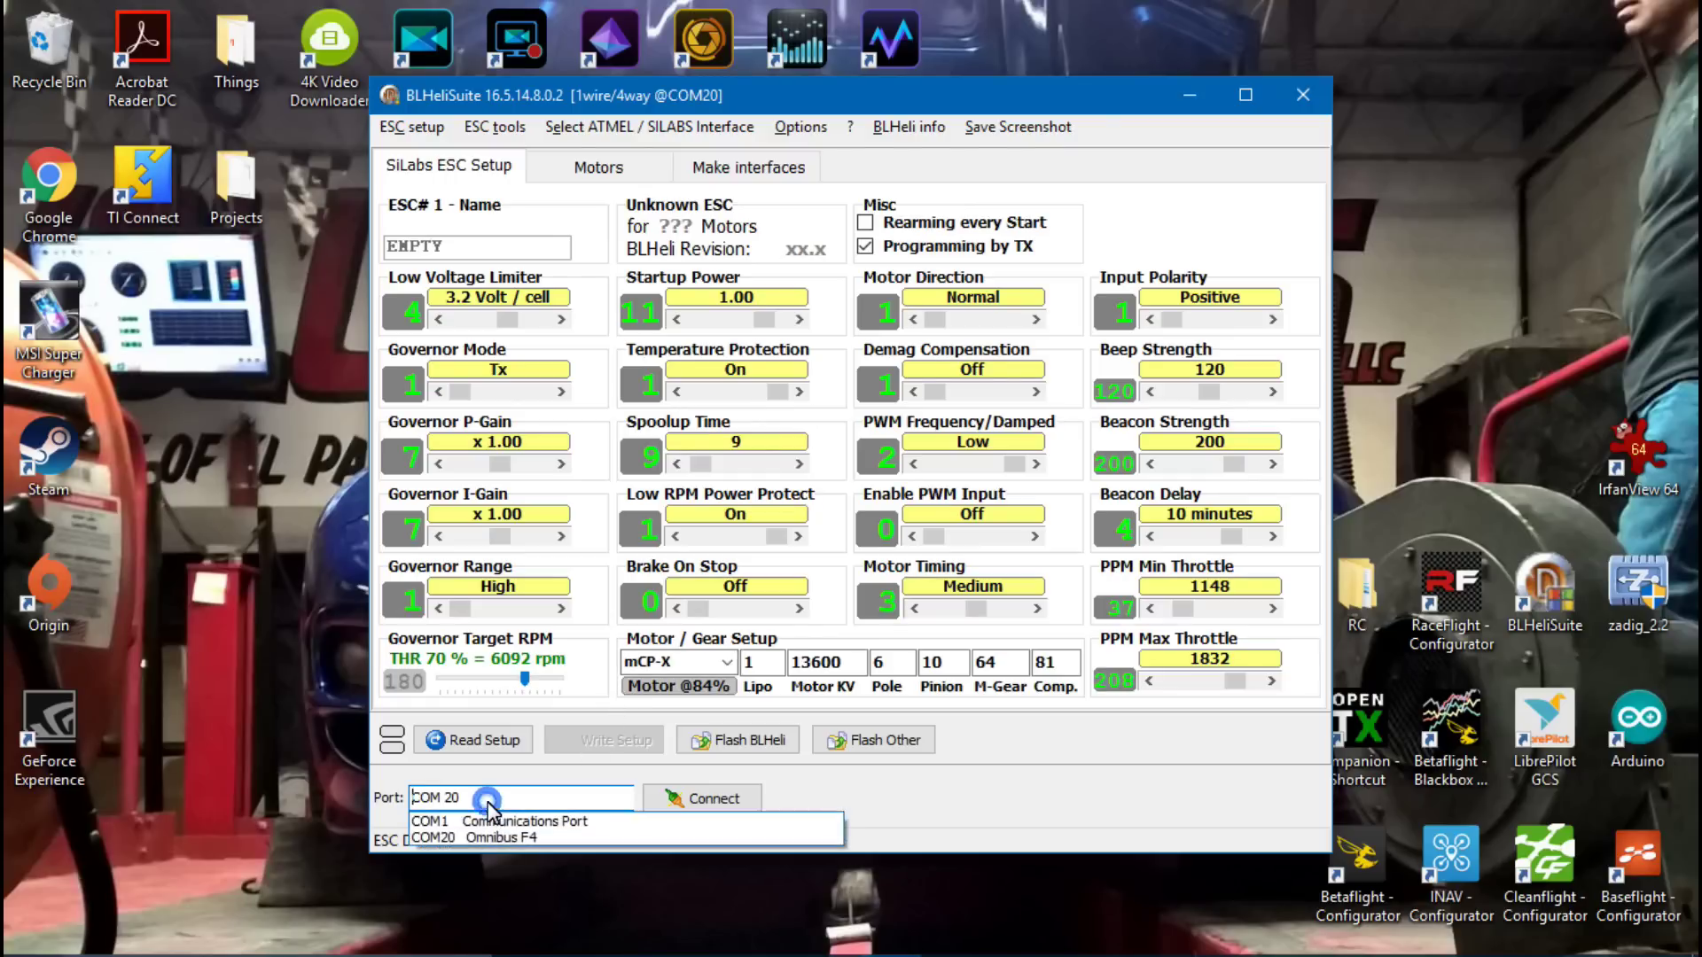
{"action": "left_click", "coordinate": [486, 837]}
{"action": "left_click", "coordinate": [703, 800]}
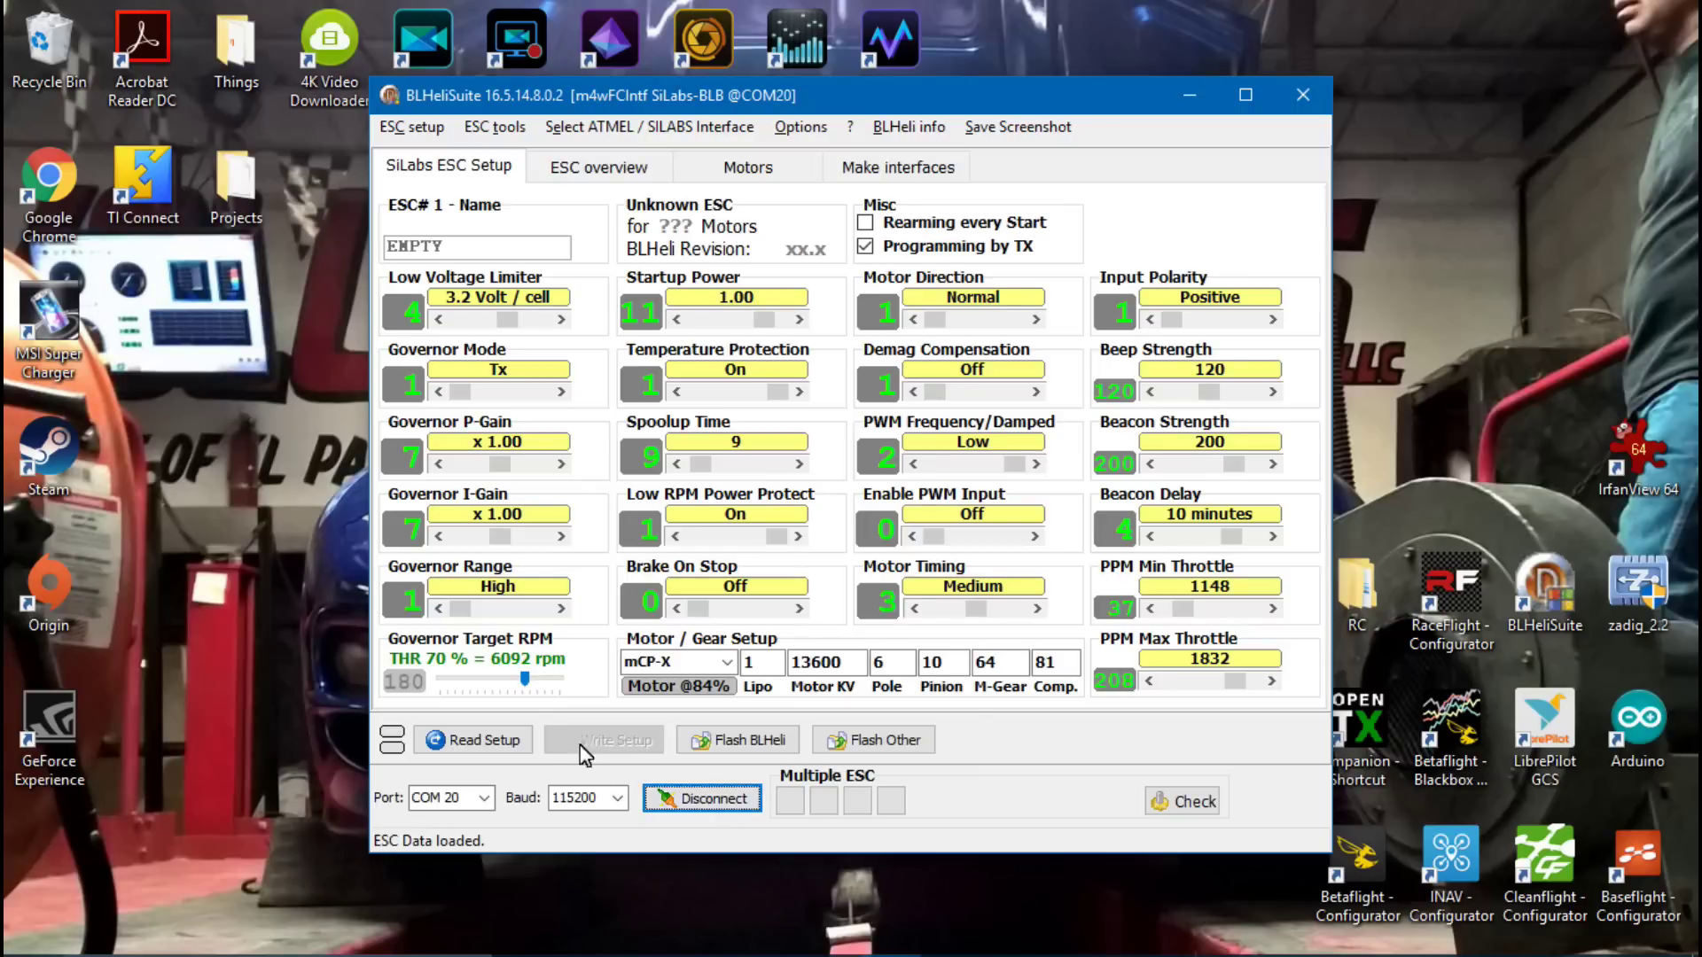
{"action": "left_click", "coordinate": [452, 741]}
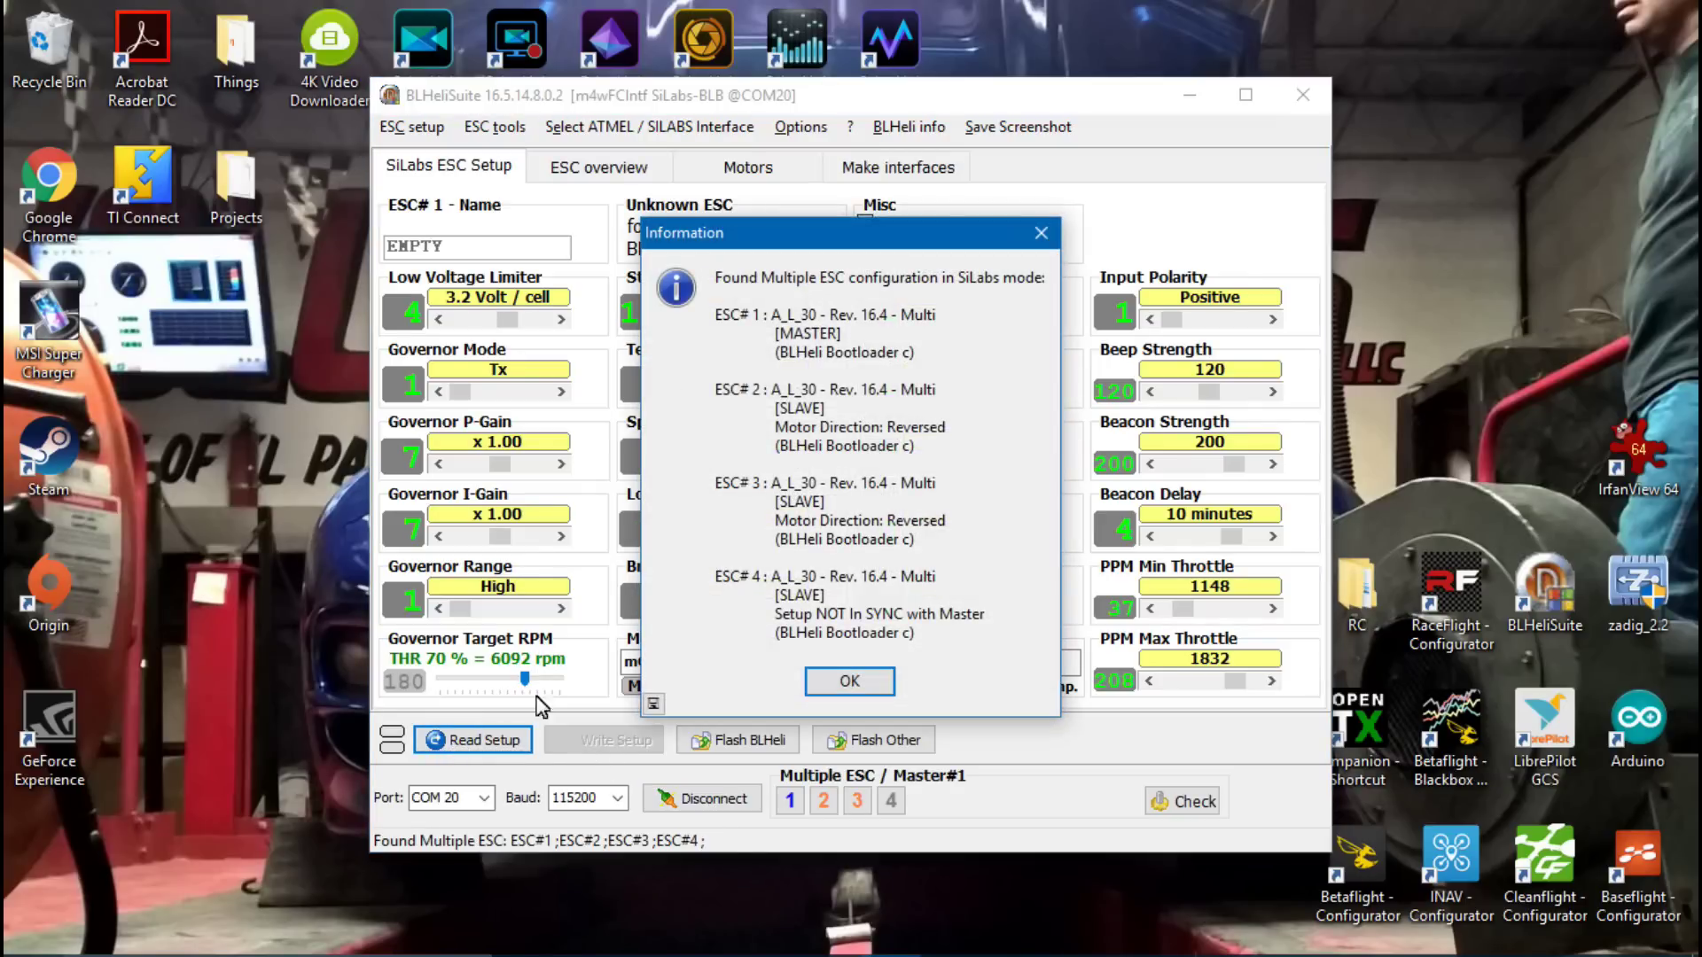
{"action": "left_click", "coordinate": [853, 683]}
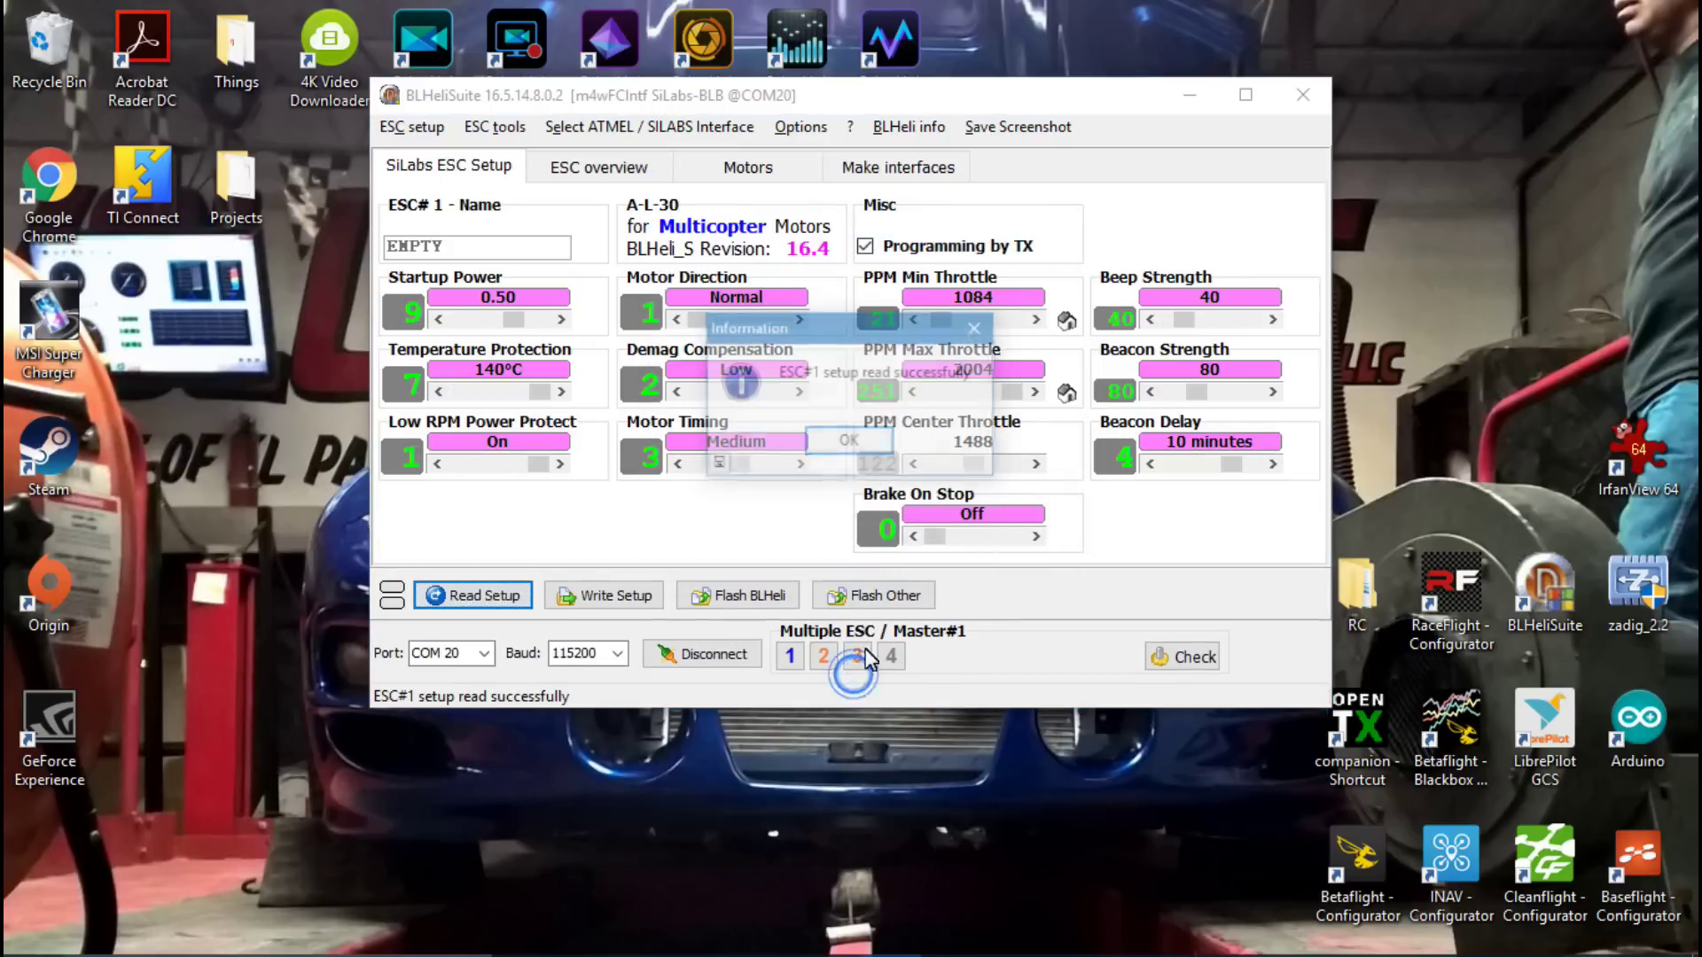
Dismiss the 'ESC#1 setup read successfully' notice to show ESC#1's settings
{"action": "left_click", "coordinate": [849, 448]}
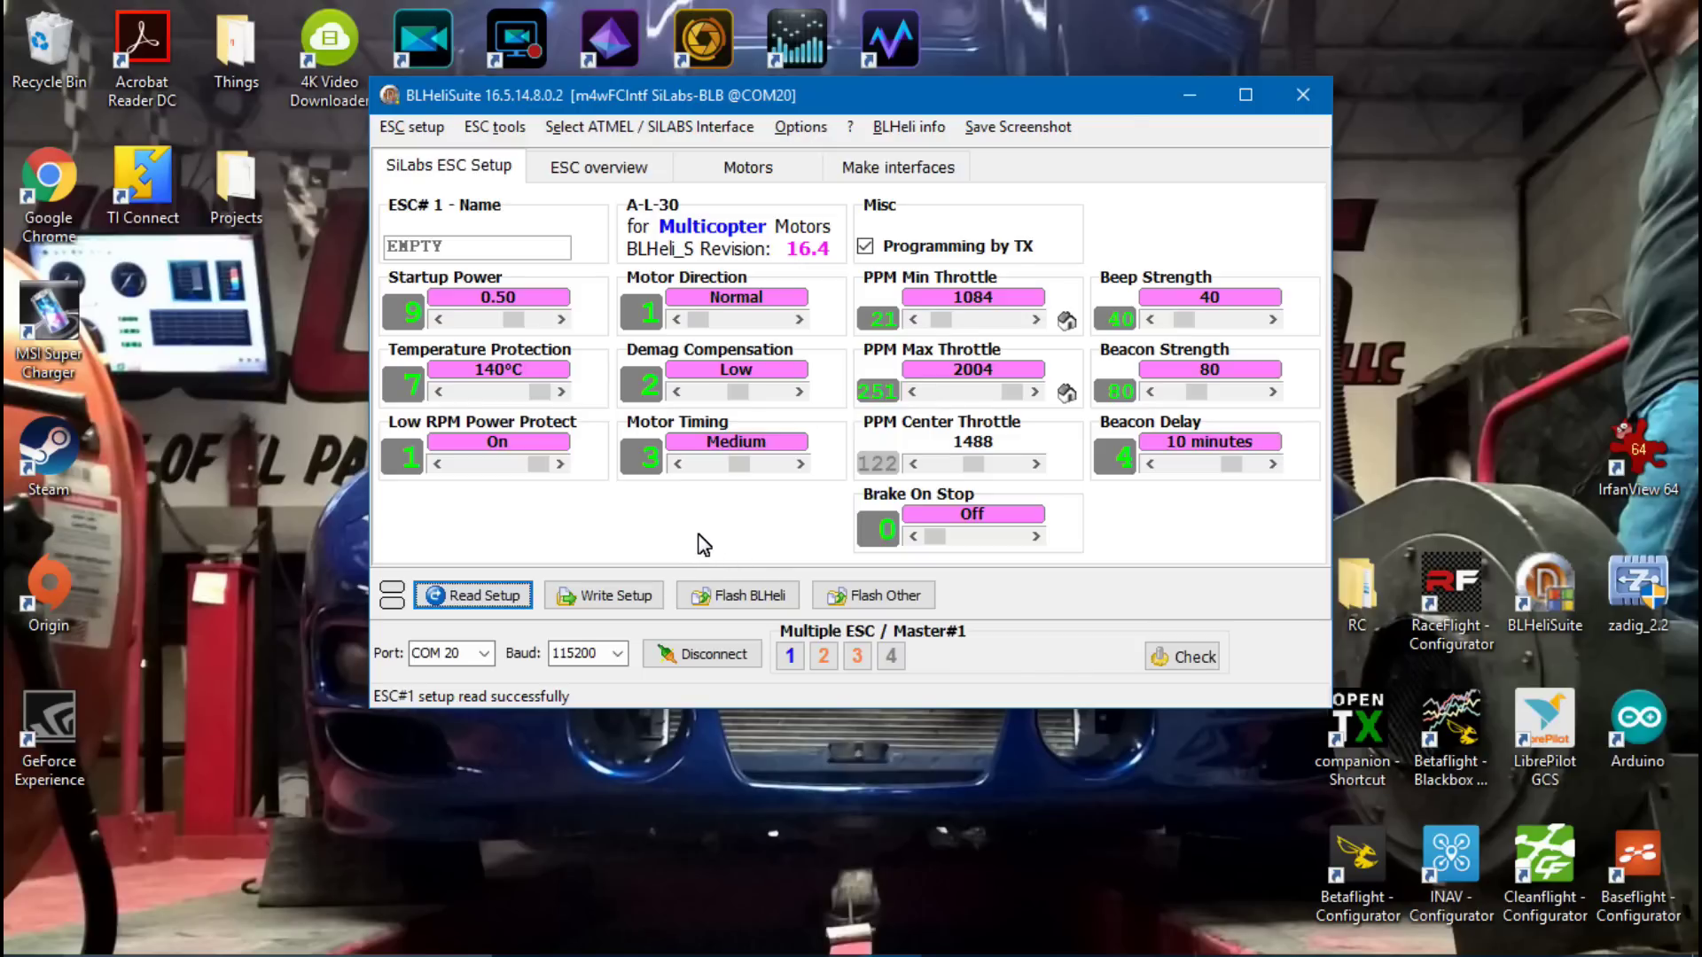
Open the Flash BLHeli assistant for ESC #1, which offers Rev 16.5 A-L-30 MULTI
{"action": "left_click", "coordinate": [747, 606]}
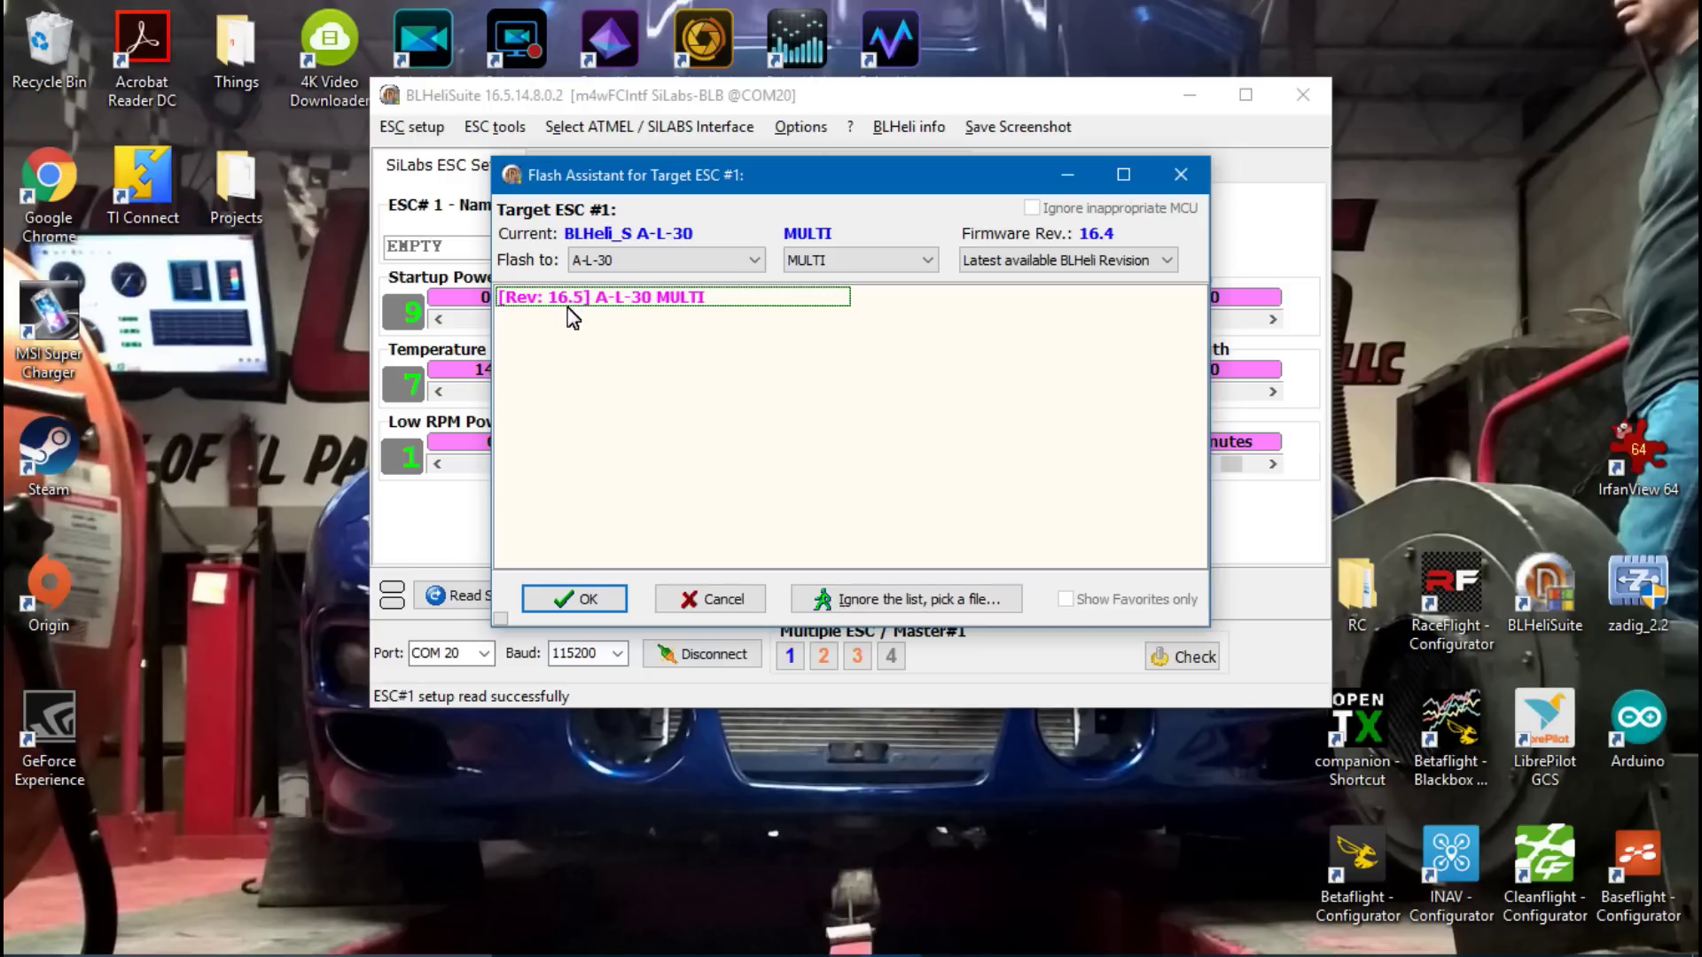
{"action": "left_click_drag", "start_coordinate": [706, 185], "coordinate": [691, 440]}
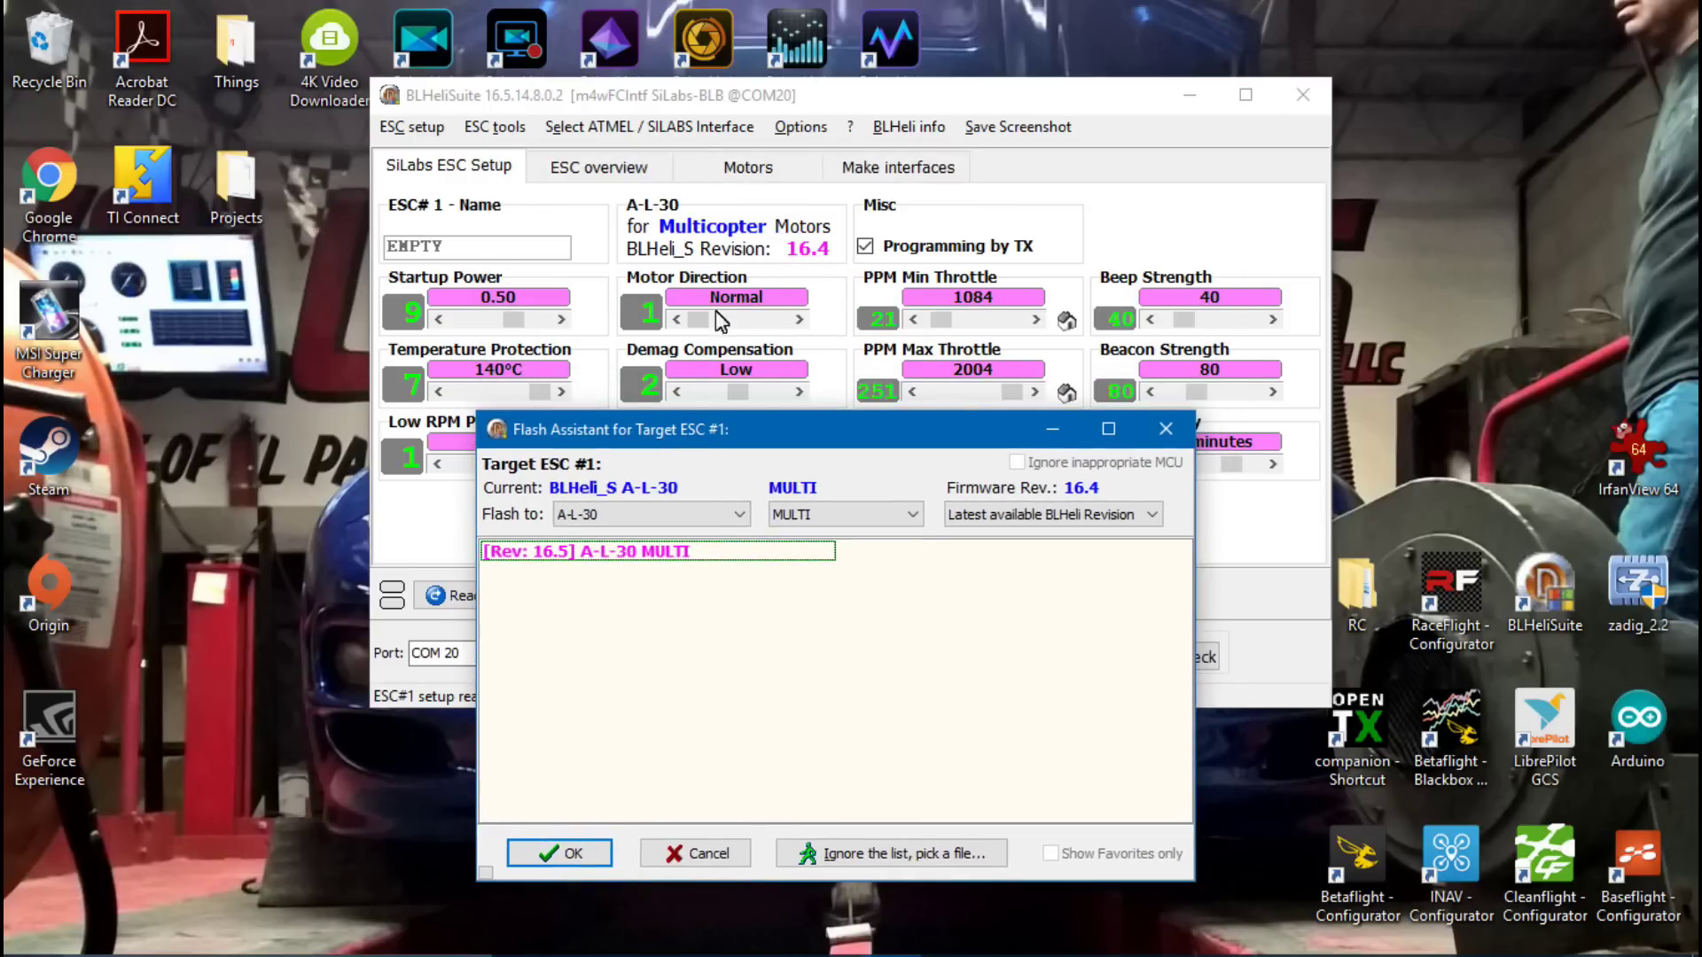
{"action": "left_click_drag", "start_coordinate": [698, 440], "coordinate": [701, 195]}
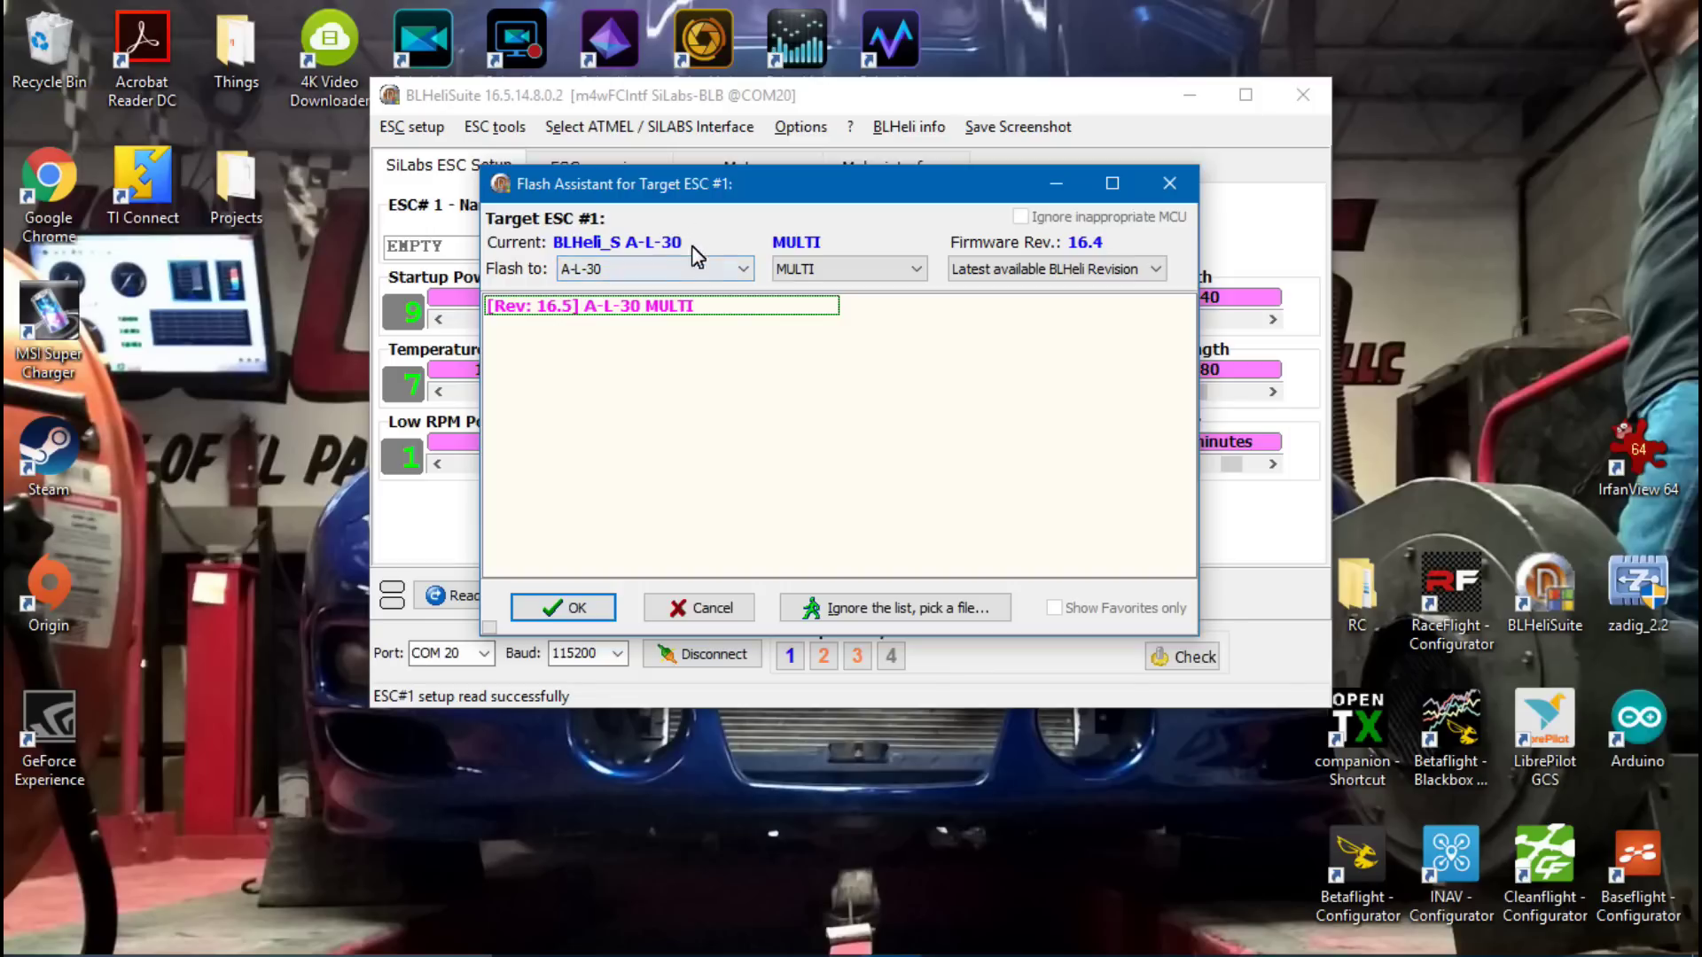
{"action": "left_click", "coordinate": [740, 270]}
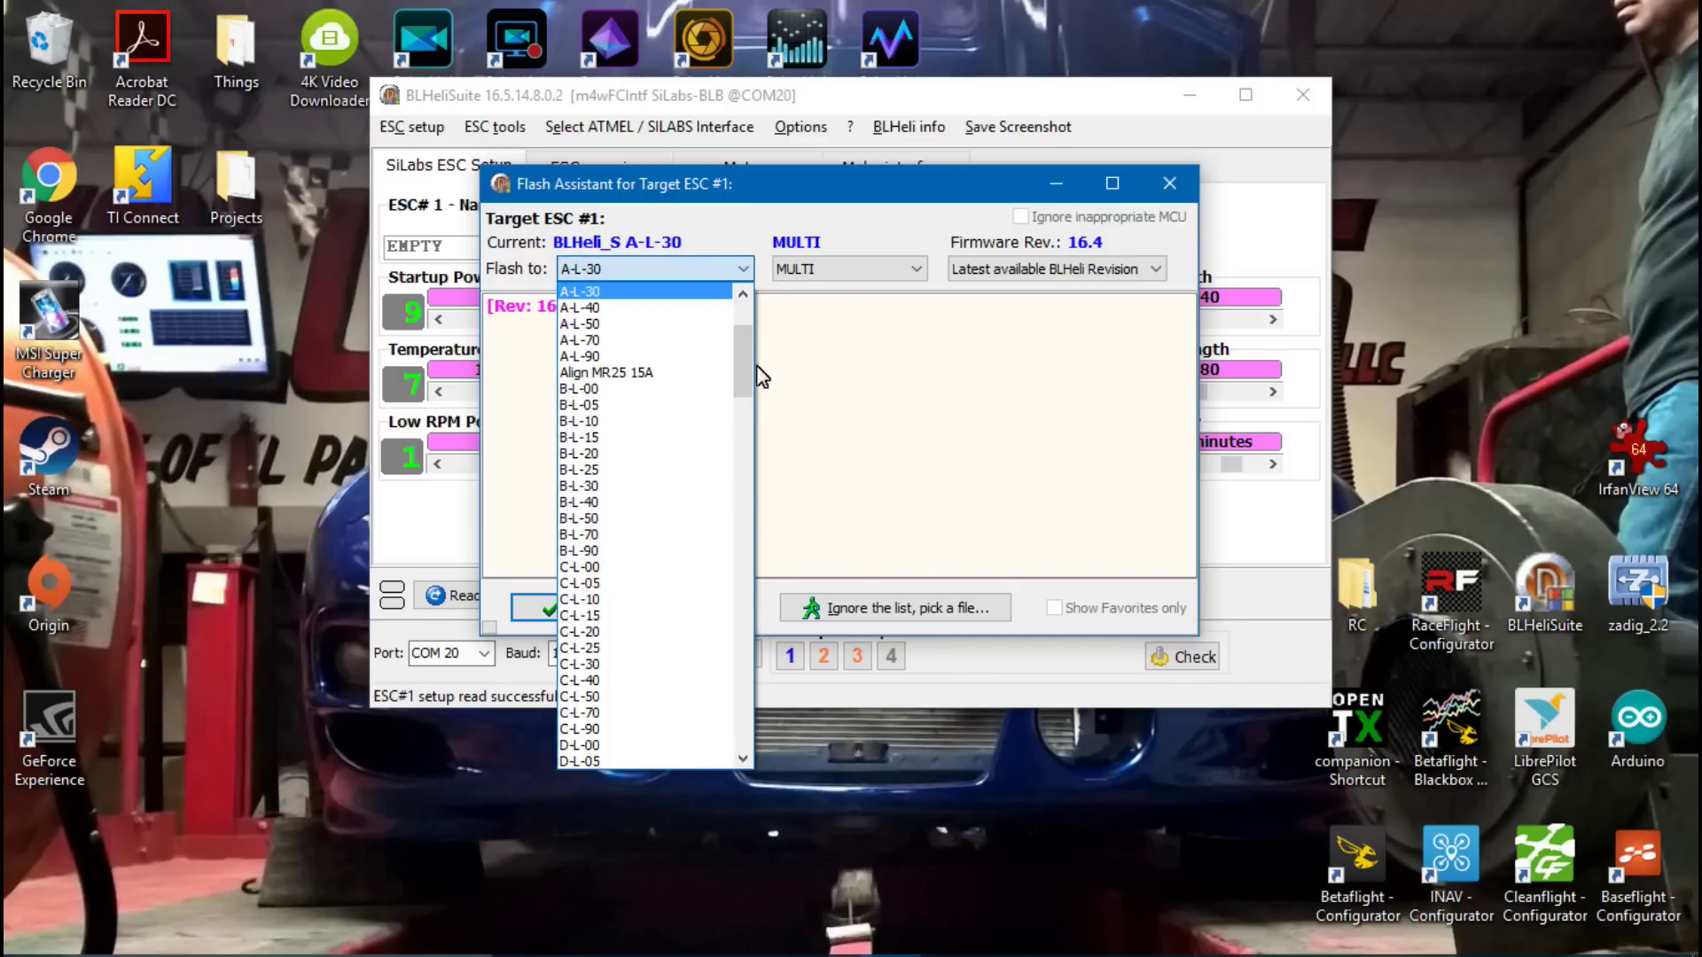
{"action": "left_click_drag", "start_coordinate": [742, 372], "coordinate": [731, 319]}
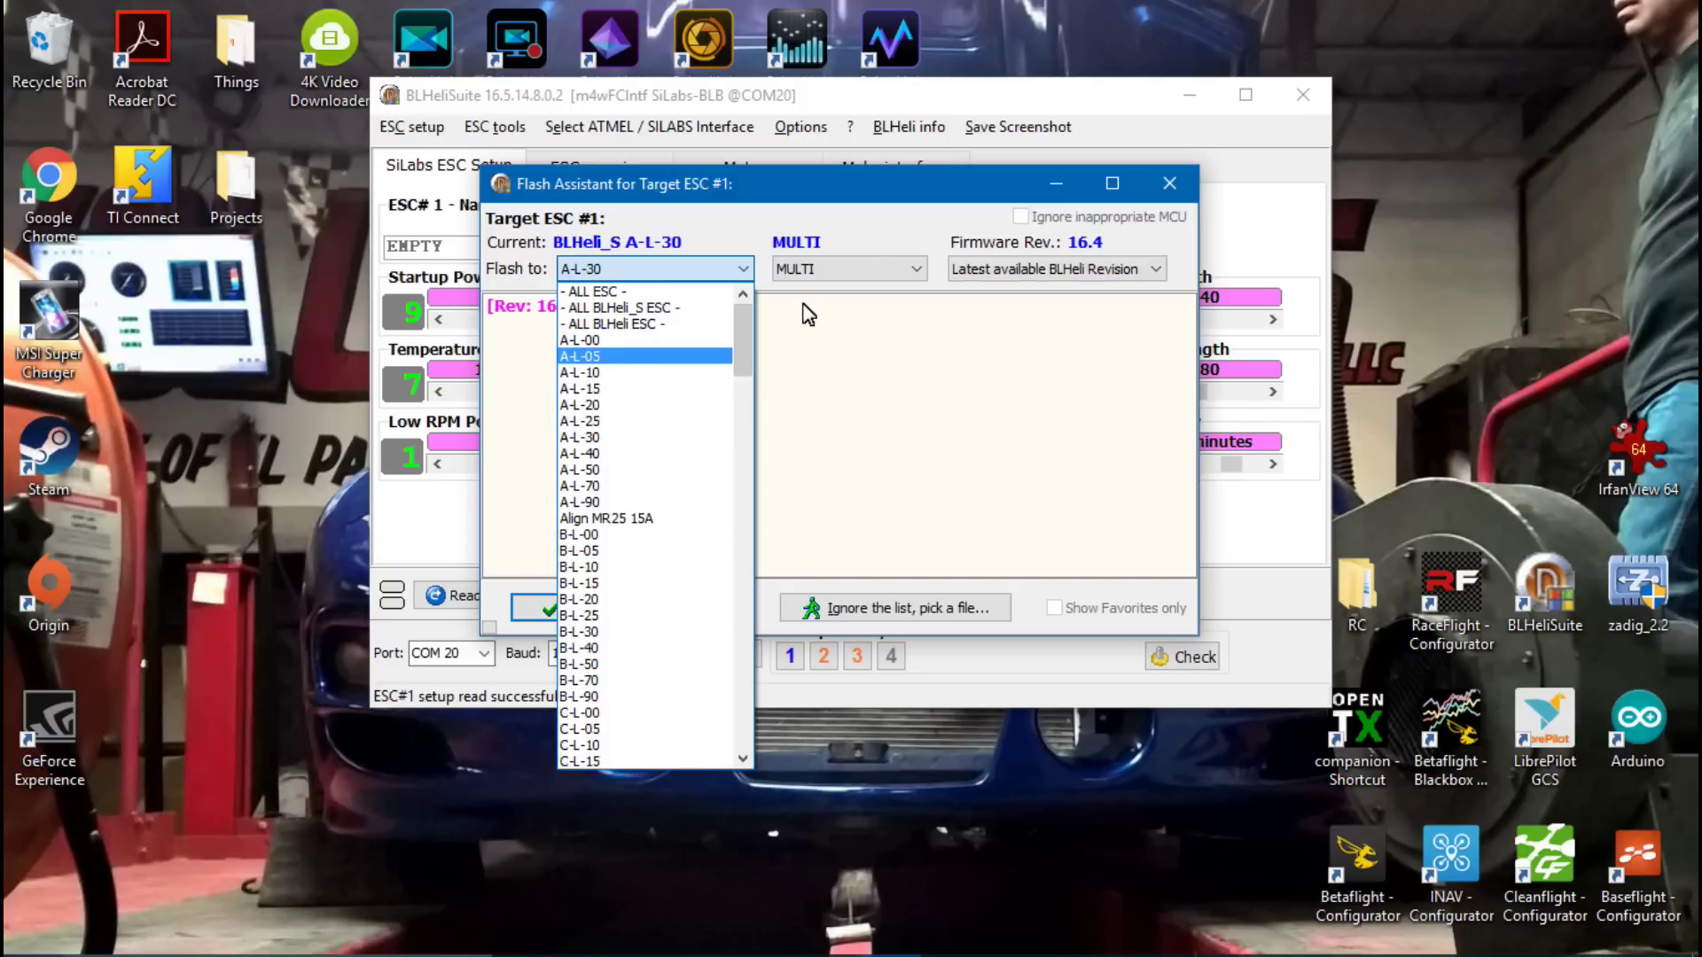
{"action": "key", "text": "Up"}
{"action": "key", "text": "Up"}
{"action": "key", "text": "Up"}
{"action": "key", "text": "Up"}
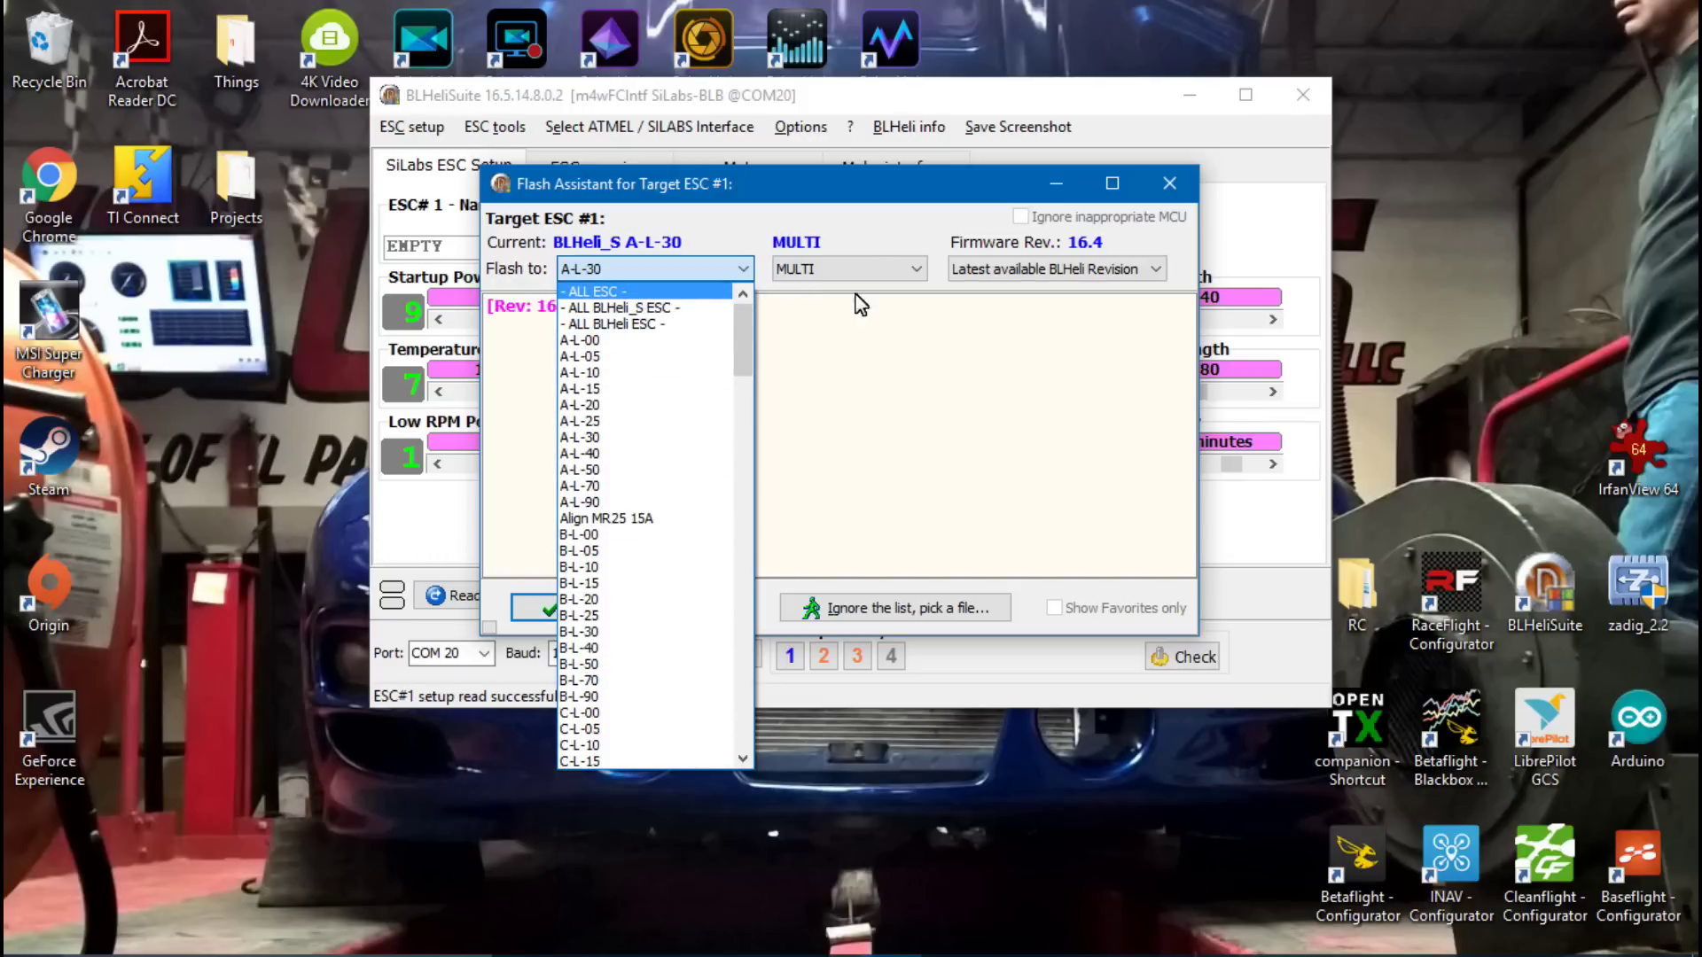
{"action": "left_click", "coordinate": [887, 383]}
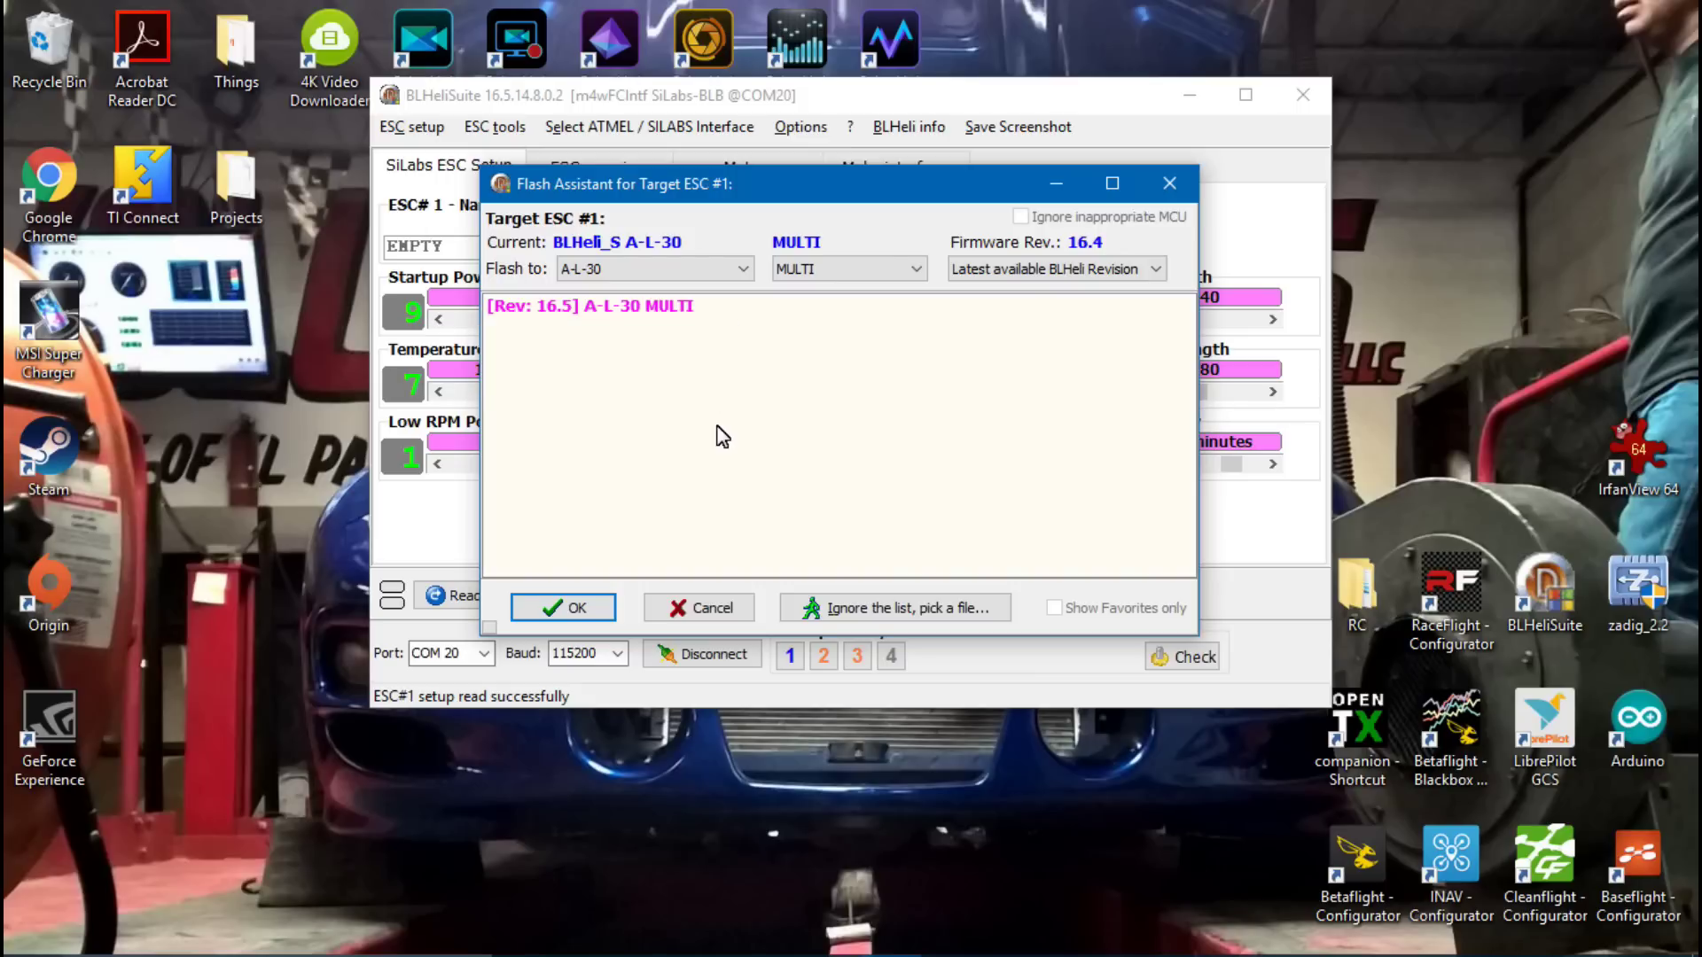
{"action": "left_click", "coordinate": [742, 270]}
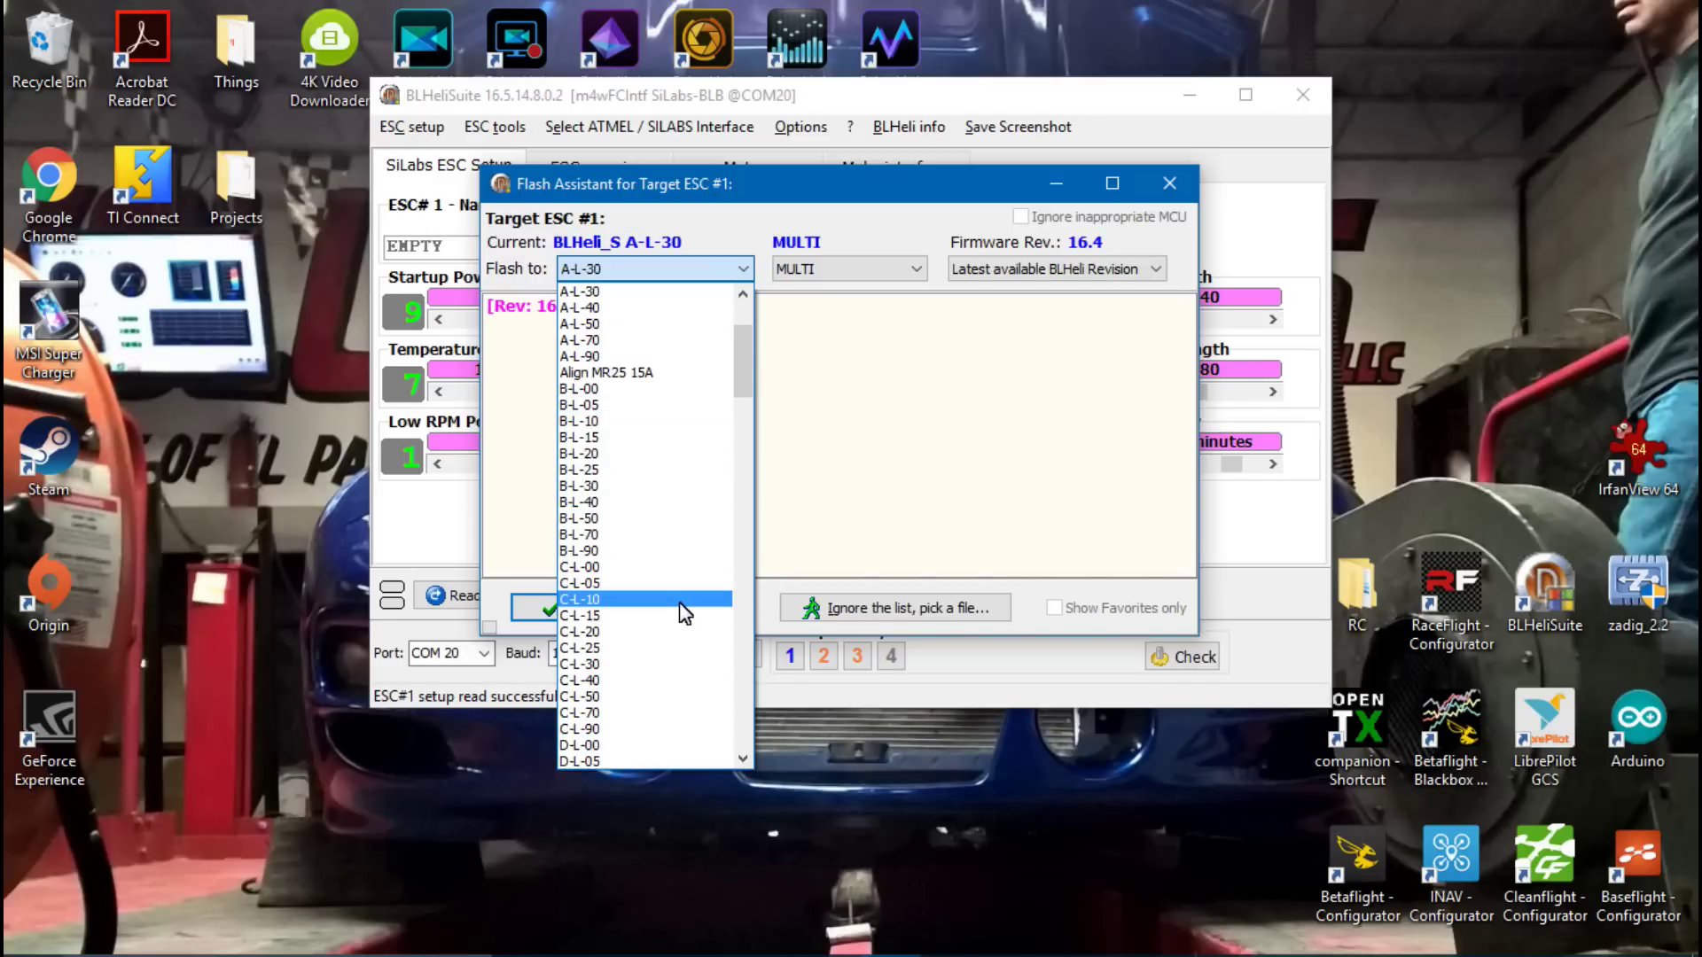
{"action": "left_click", "coordinate": [847, 416]}
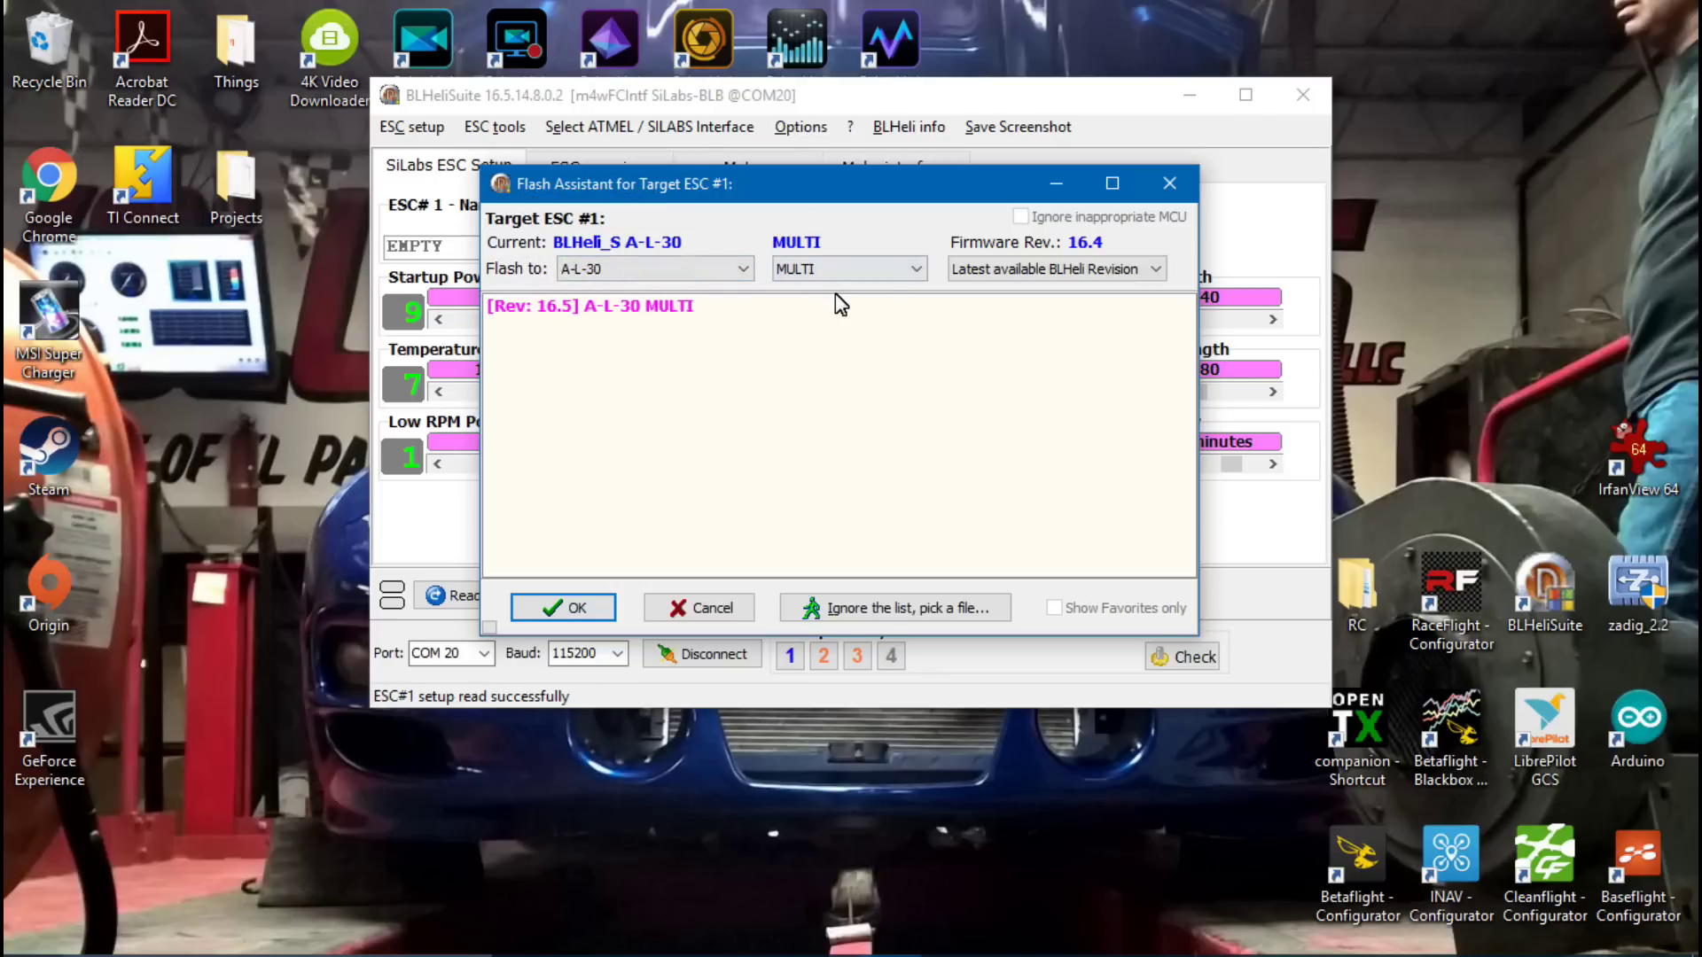
Keep the MULTI variant and latest revision 16.5 A-L-30 MULTI for ESC #1, then accept
{"action": "left_click", "coordinate": [914, 271]}
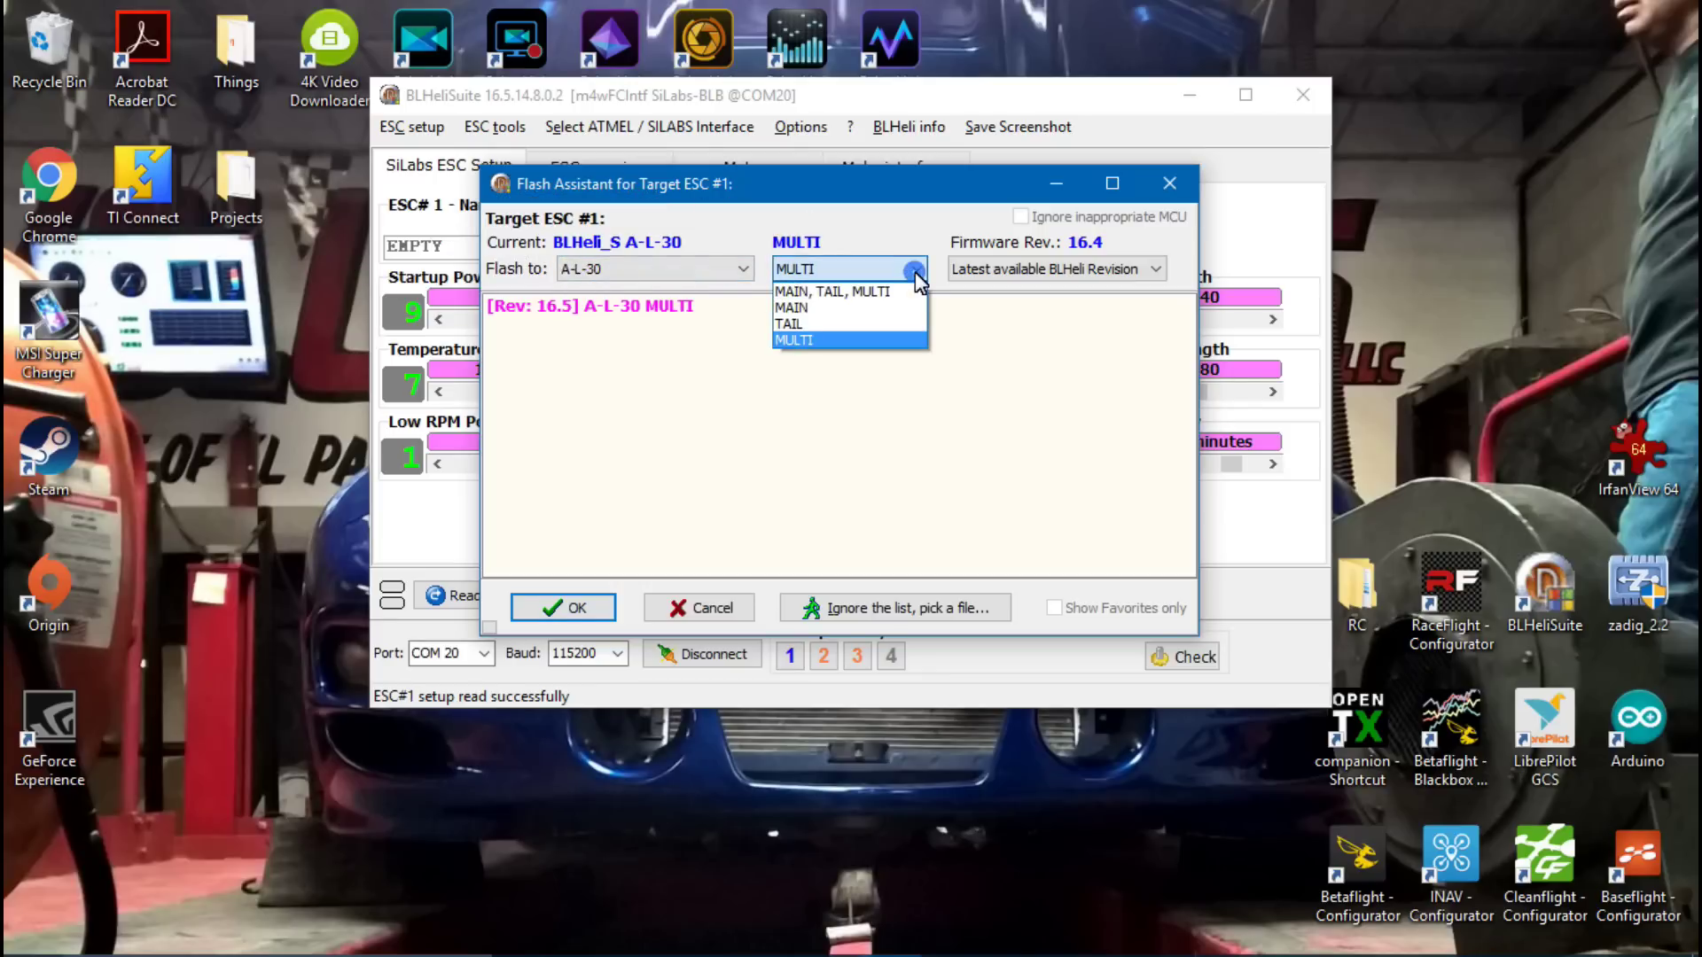
{"action": "left_click", "coordinate": [833, 341]}
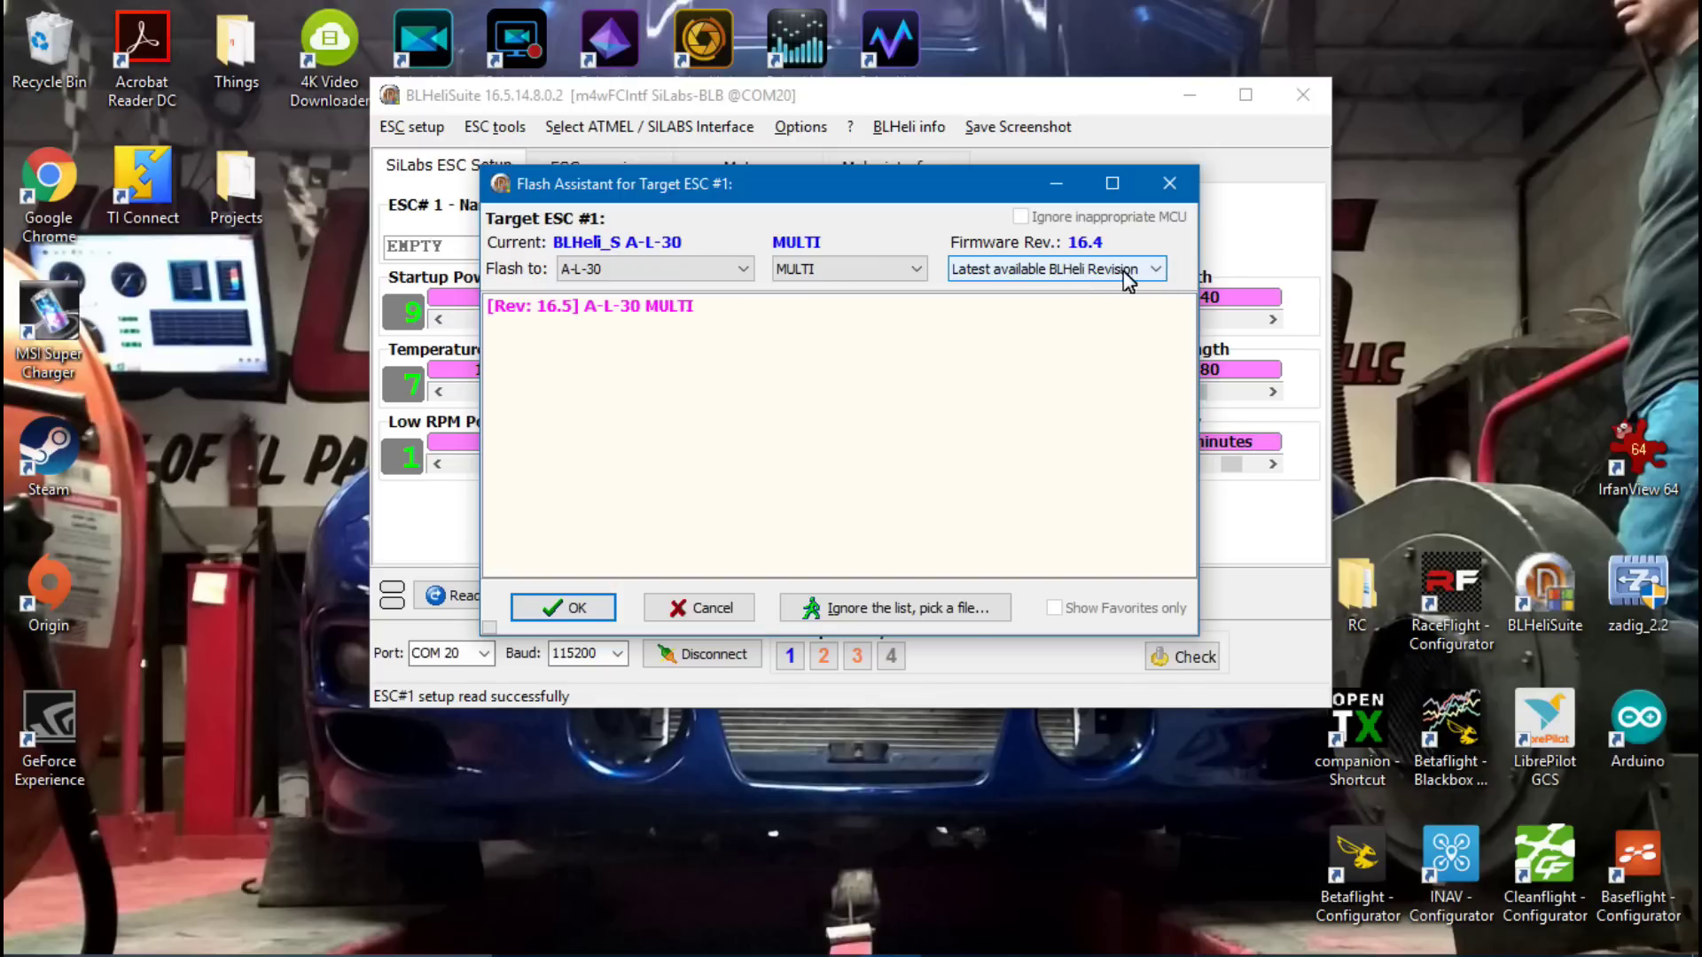
{"action": "left_click", "coordinate": [1156, 274]}
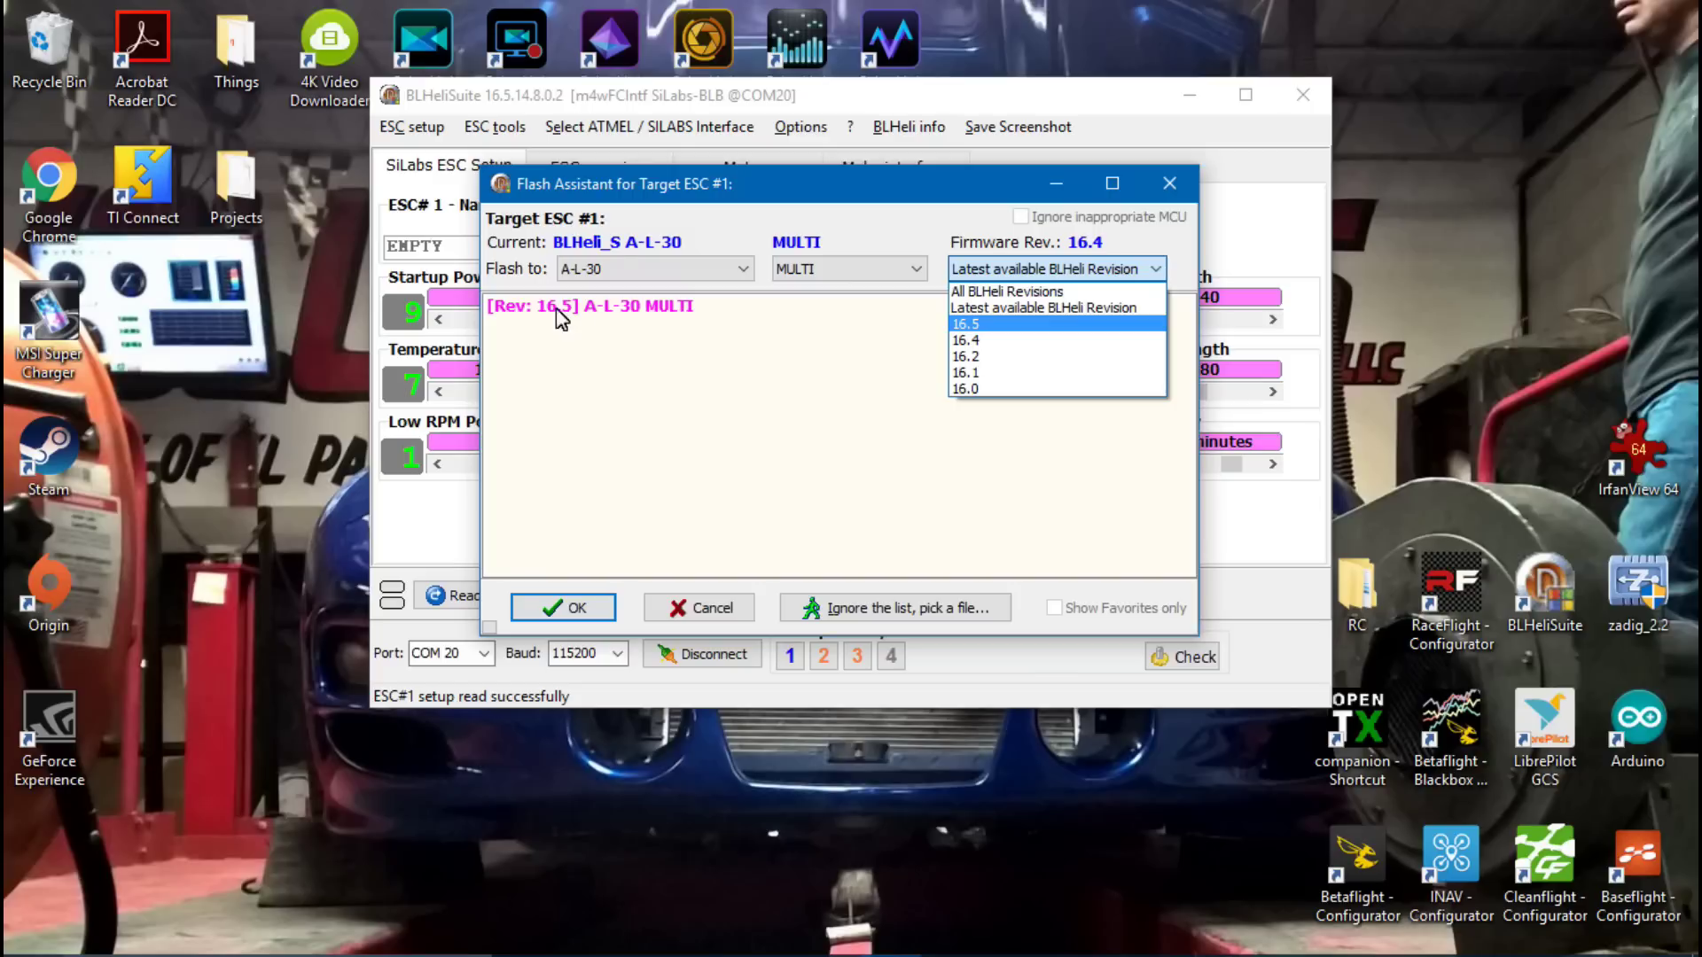
{"action": "left_click", "coordinate": [822, 433]}
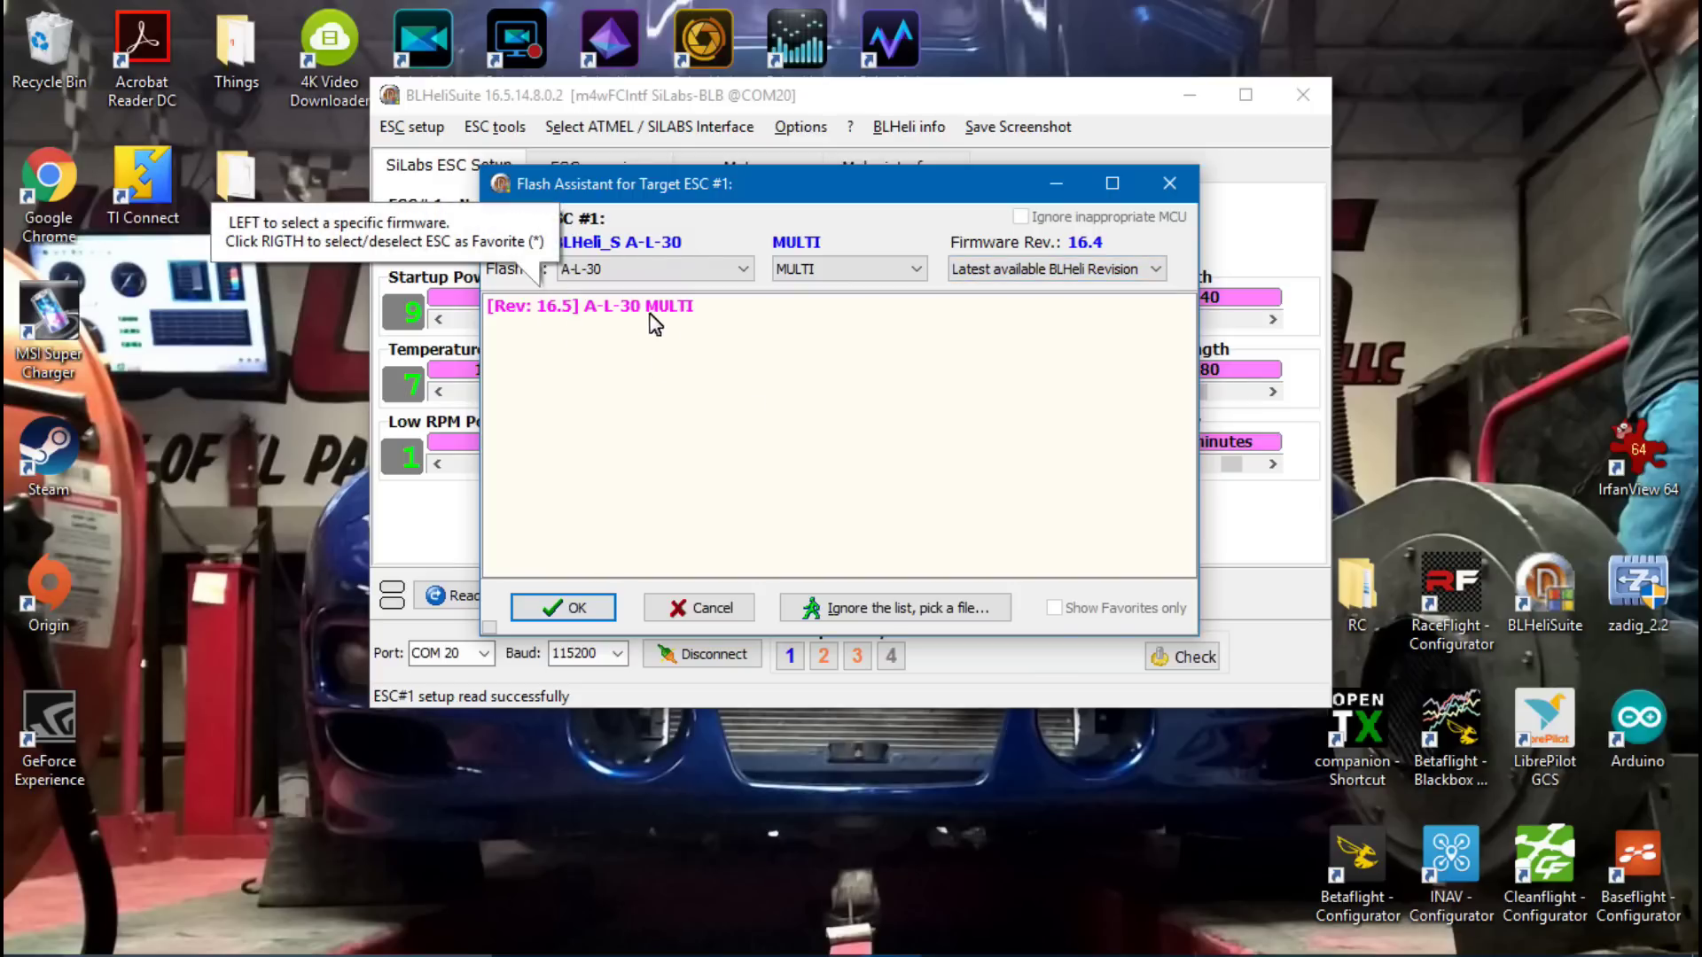
{"action": "left_click", "coordinate": [577, 608]}
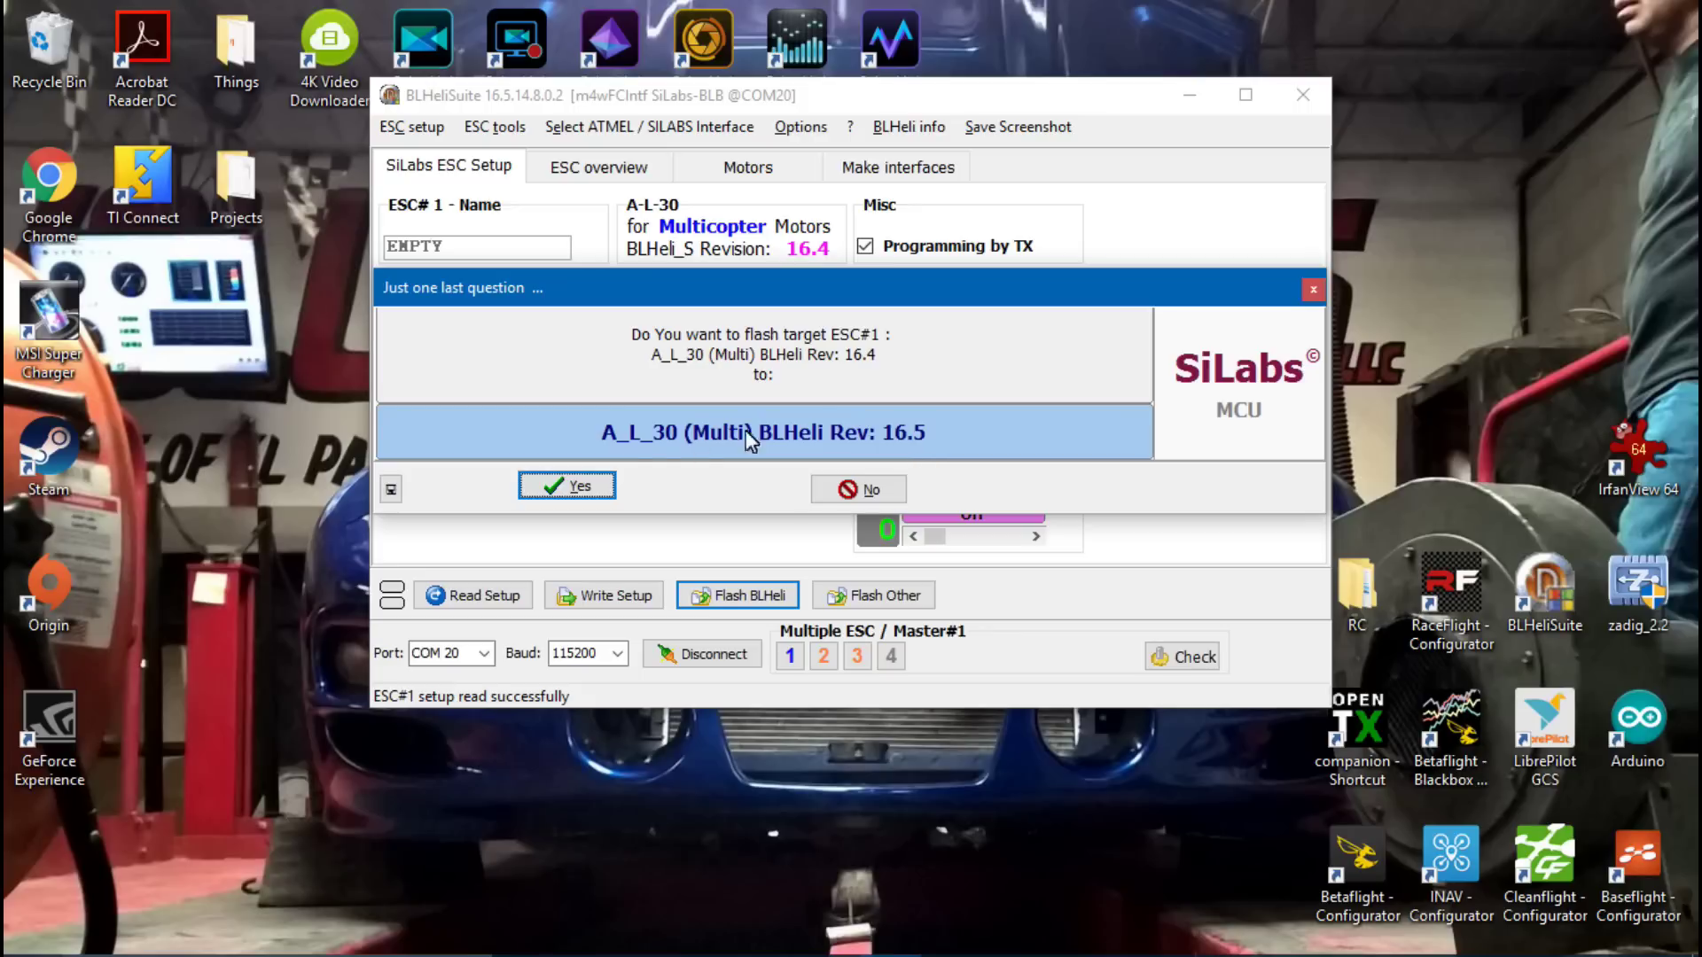
Confirm flashing ESC #1 to Rev 16.5 and acknowledge the successful flash
{"action": "left_click", "coordinate": [578, 486]}
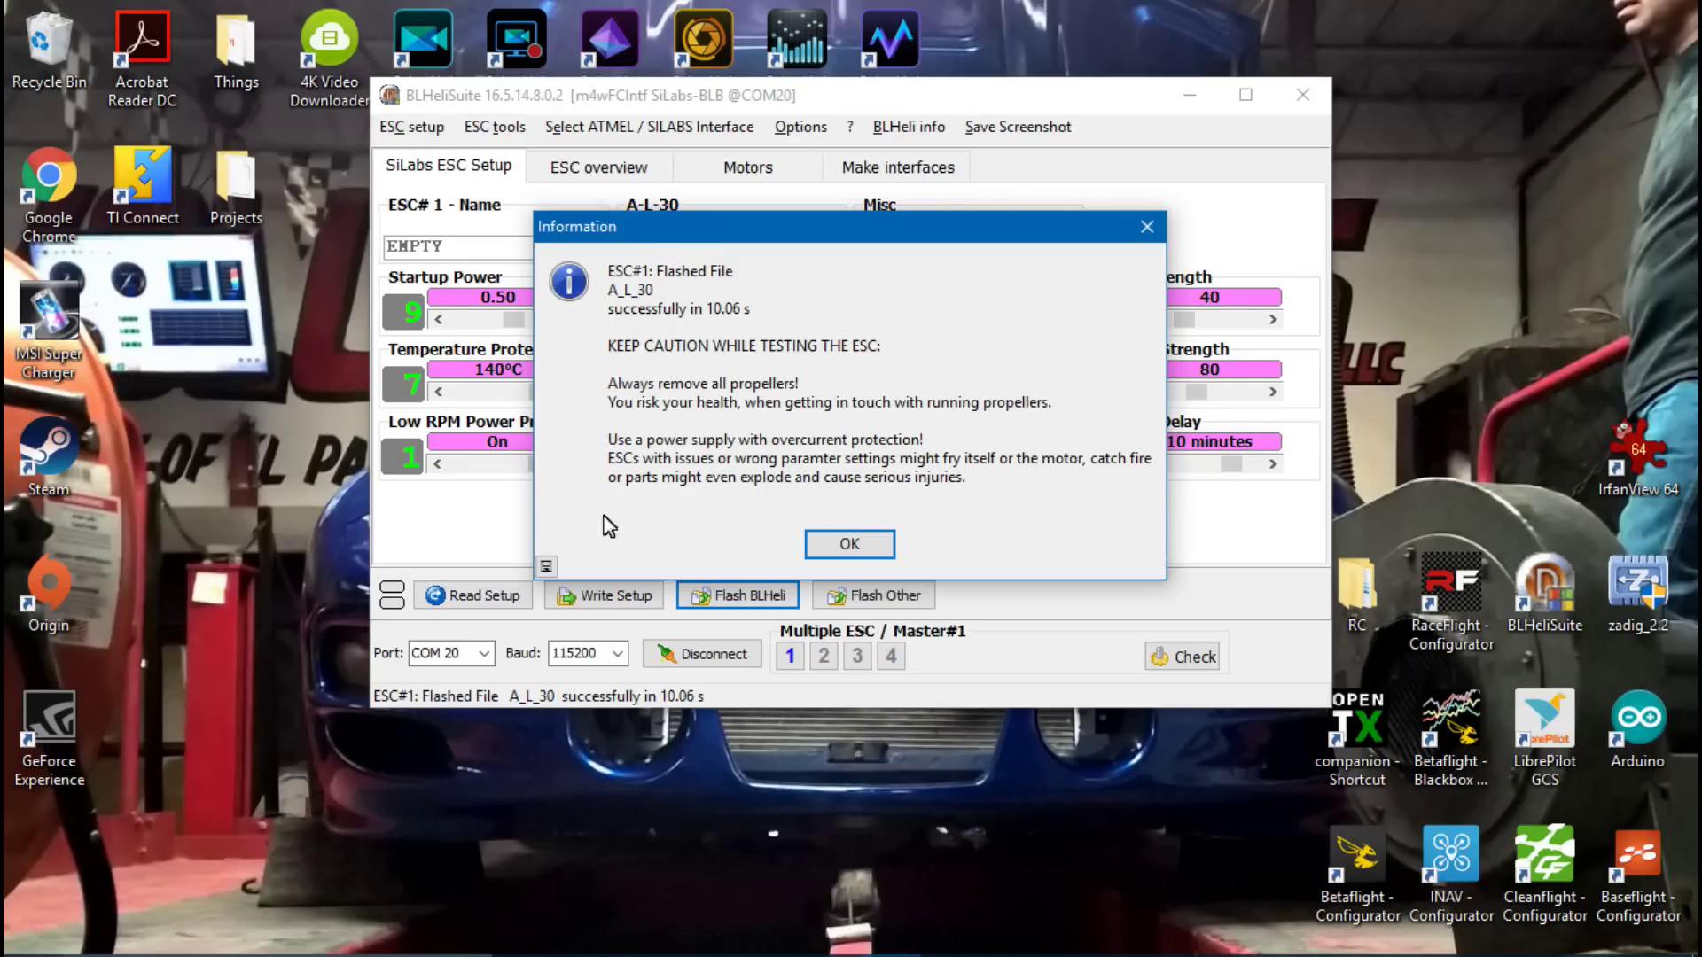
{"action": "left_click", "coordinate": [846, 545]}
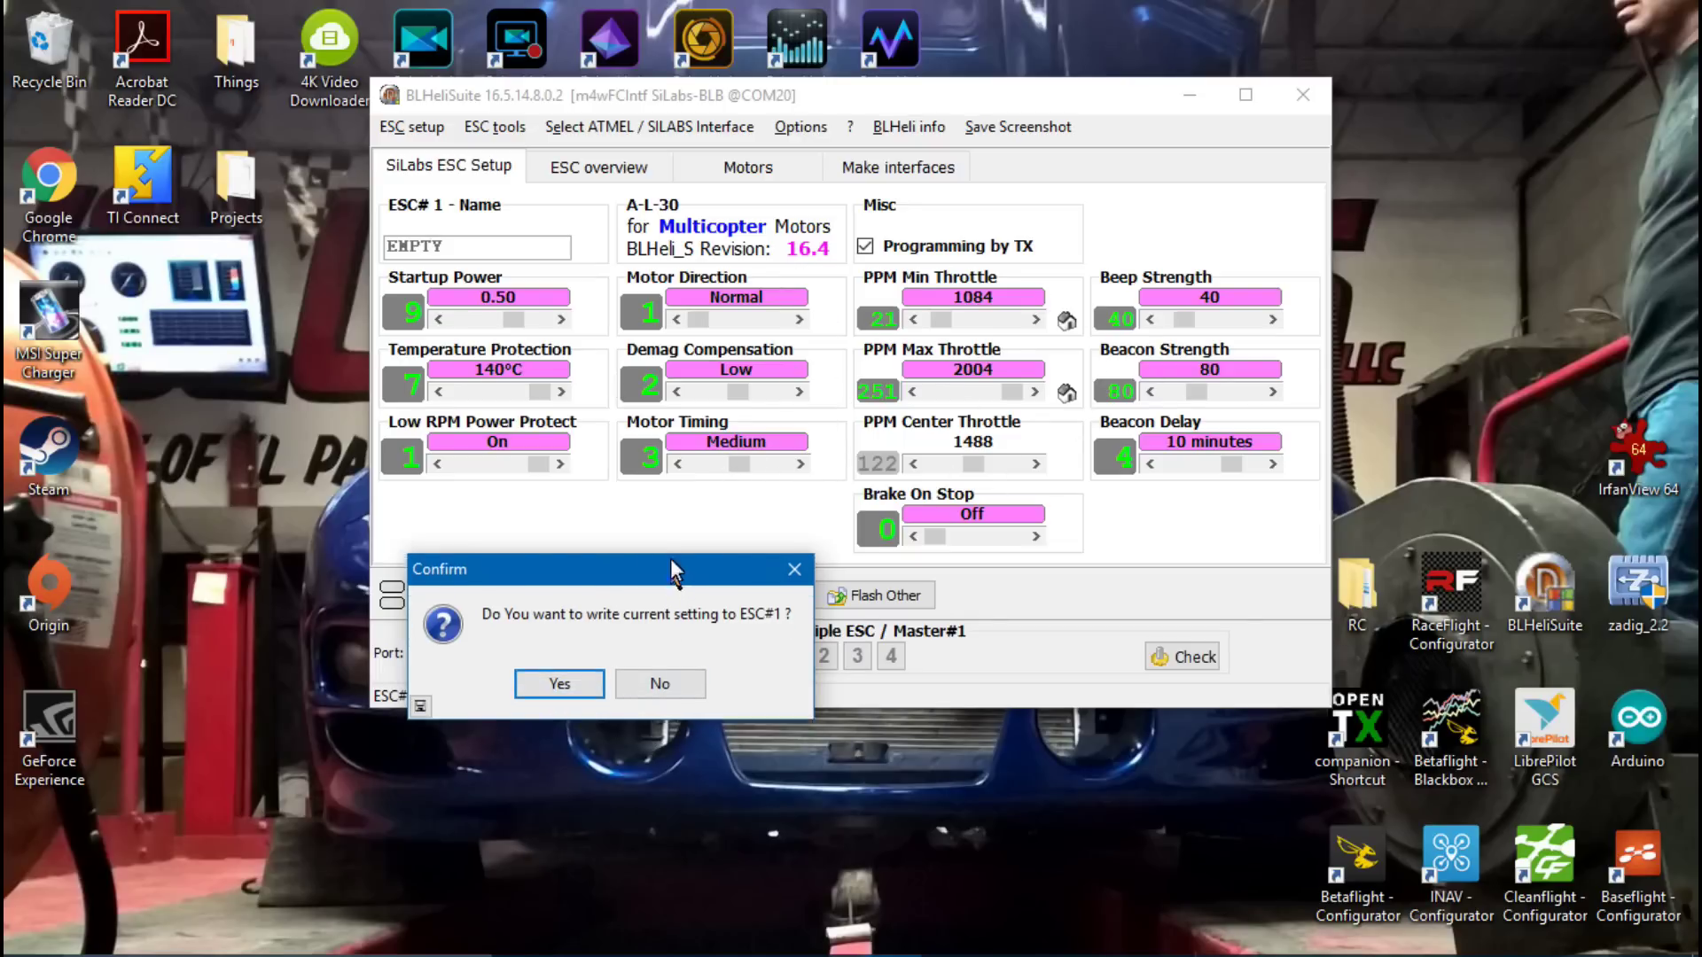
Decline writing the old settings to ESC #1, letting the ESC #2 flash assistant open
{"action": "left_click_drag", "start_coordinate": [676, 587], "coordinate": [697, 424]}
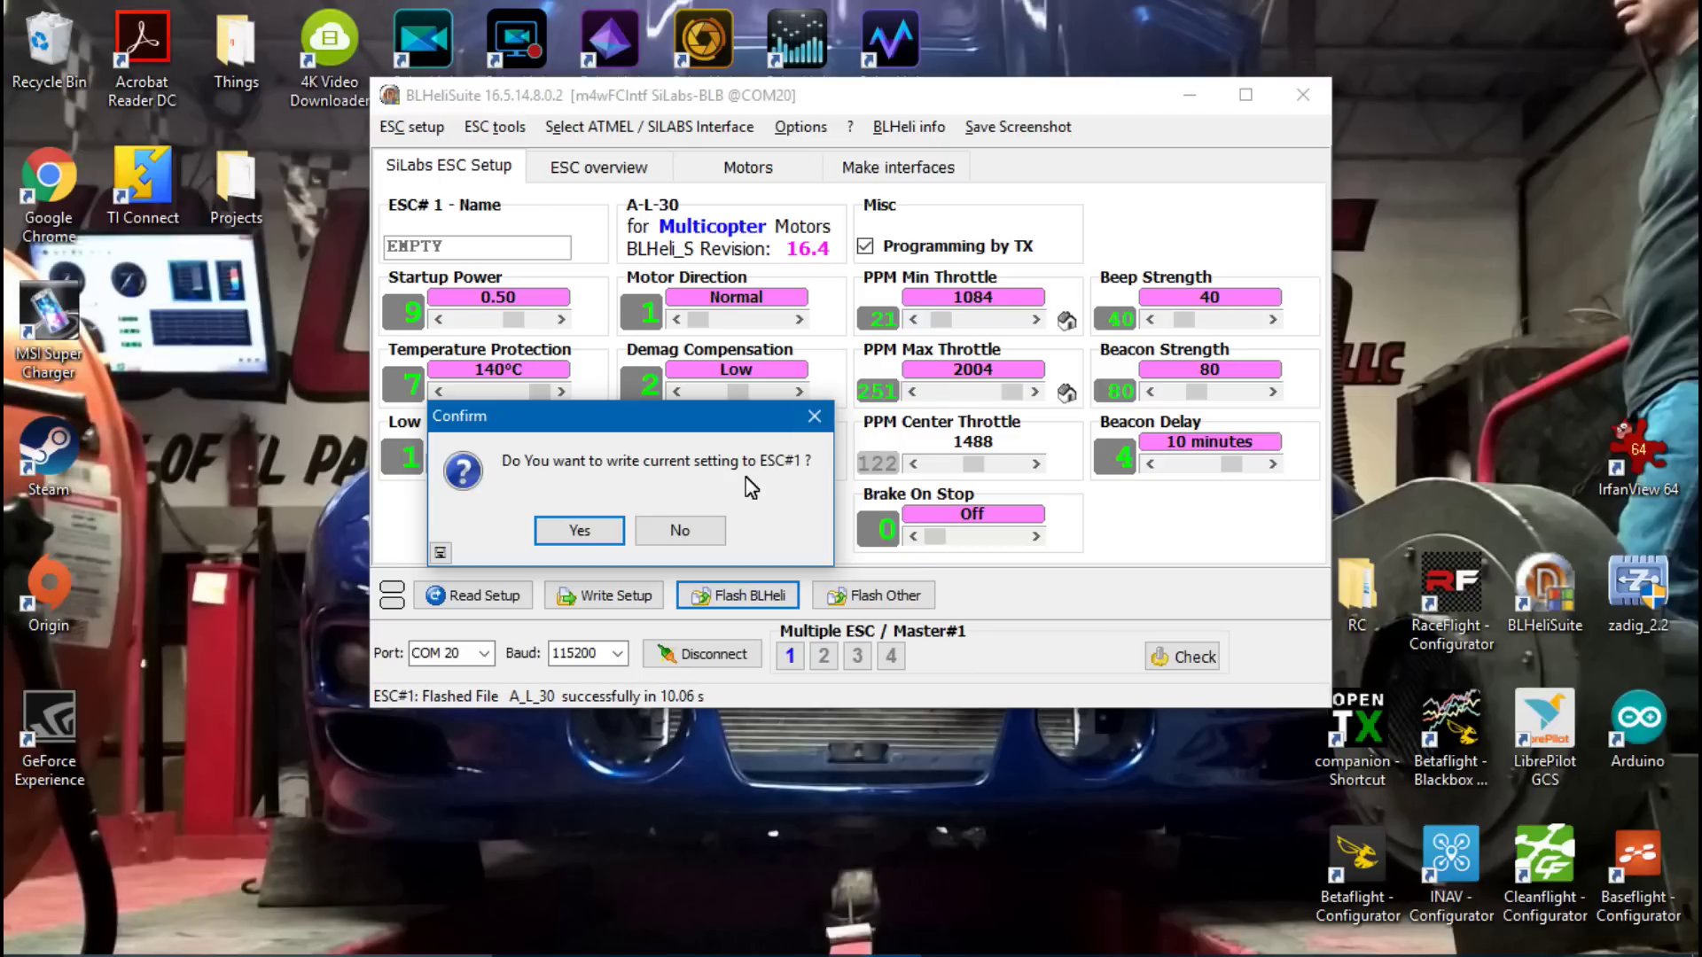
{"action": "left_click", "coordinate": [685, 532]}
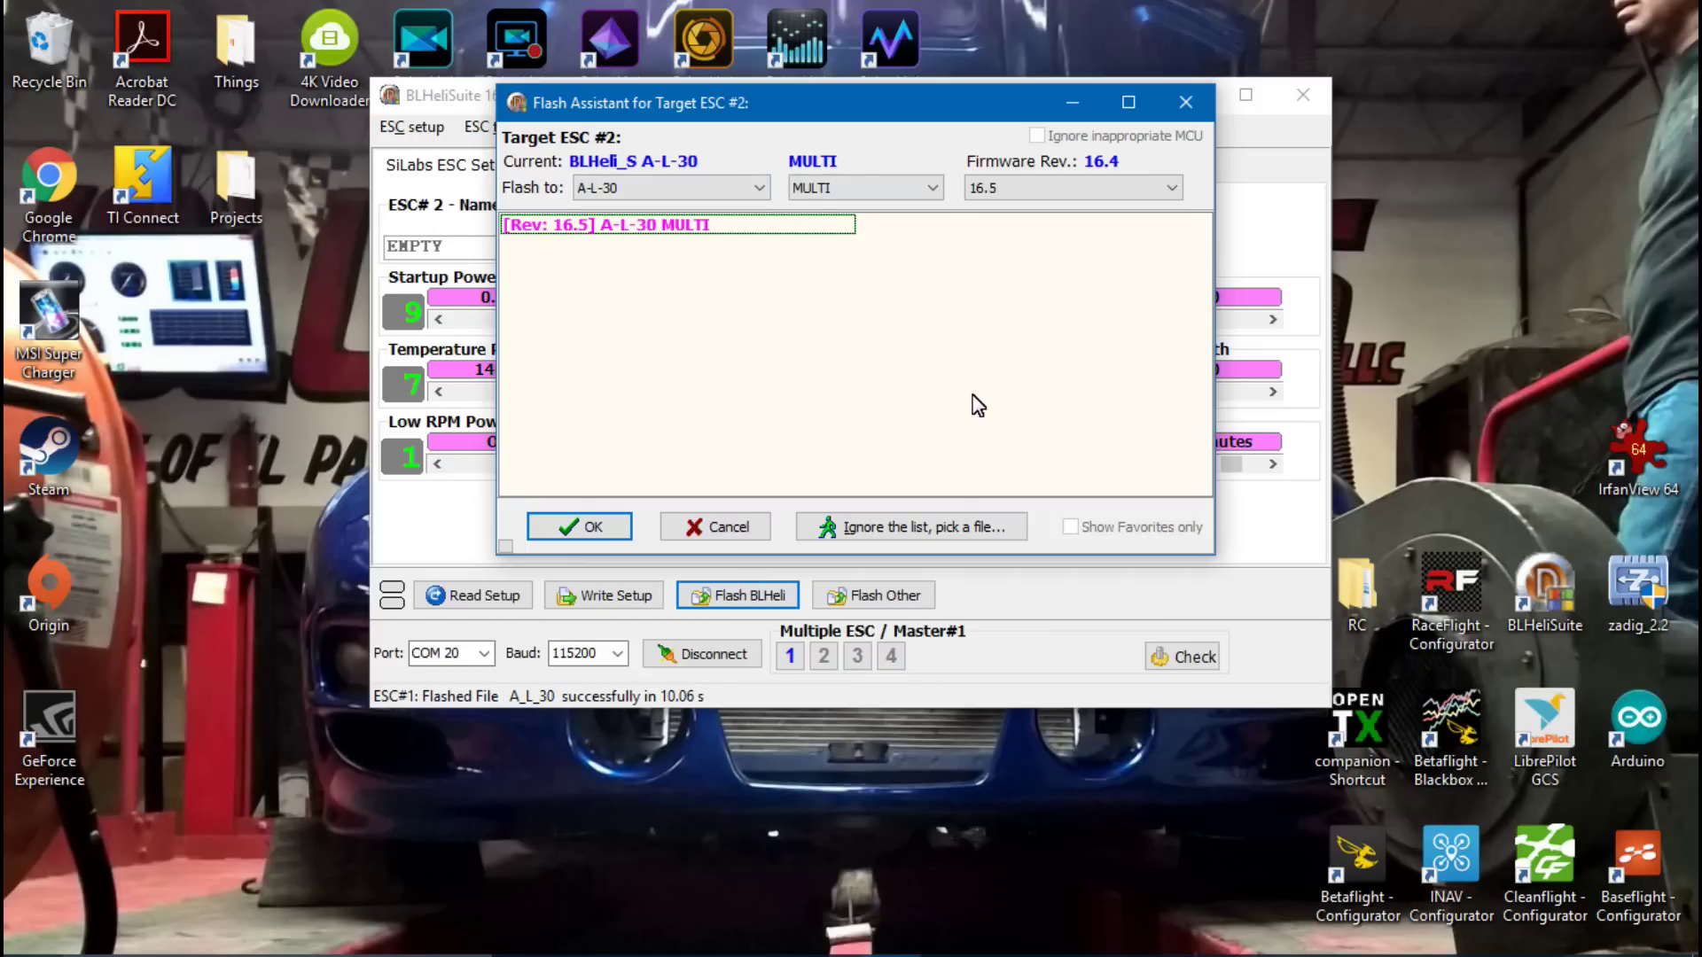
Flash ESCs #2, #3 and #4 to 16.5 A-L-30 MULTI, declining each write-settings prompt
{"action": "left_click", "coordinate": [610, 526]}
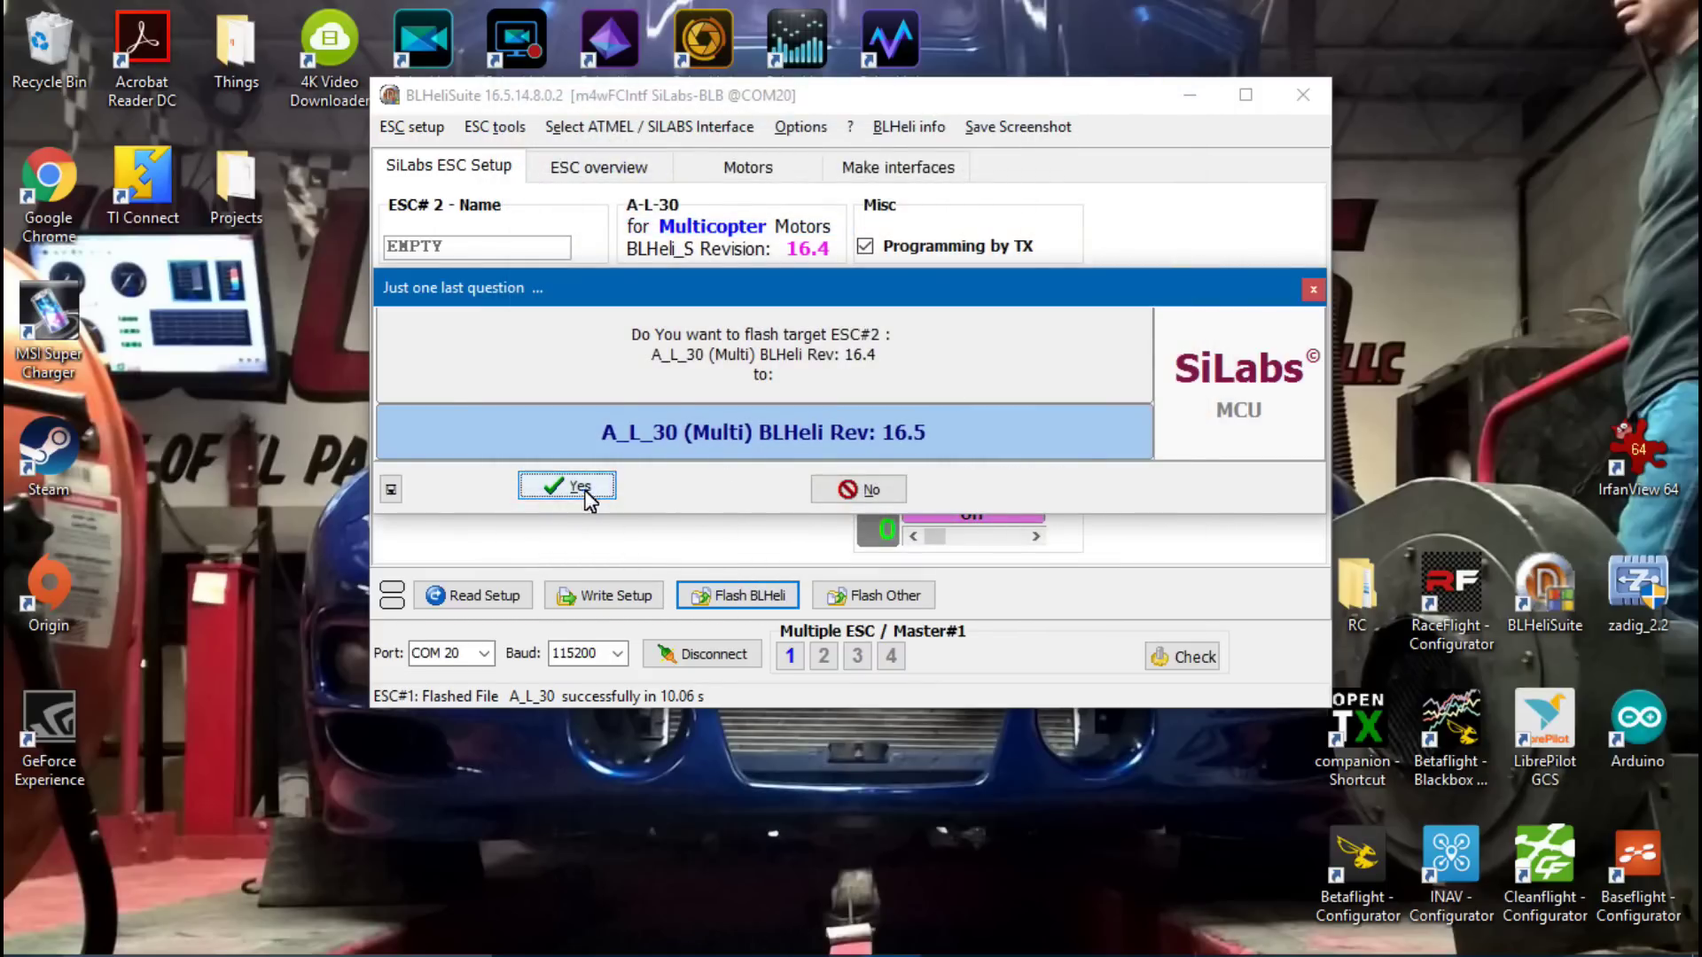
{"action": "left_click", "coordinate": [583, 489]}
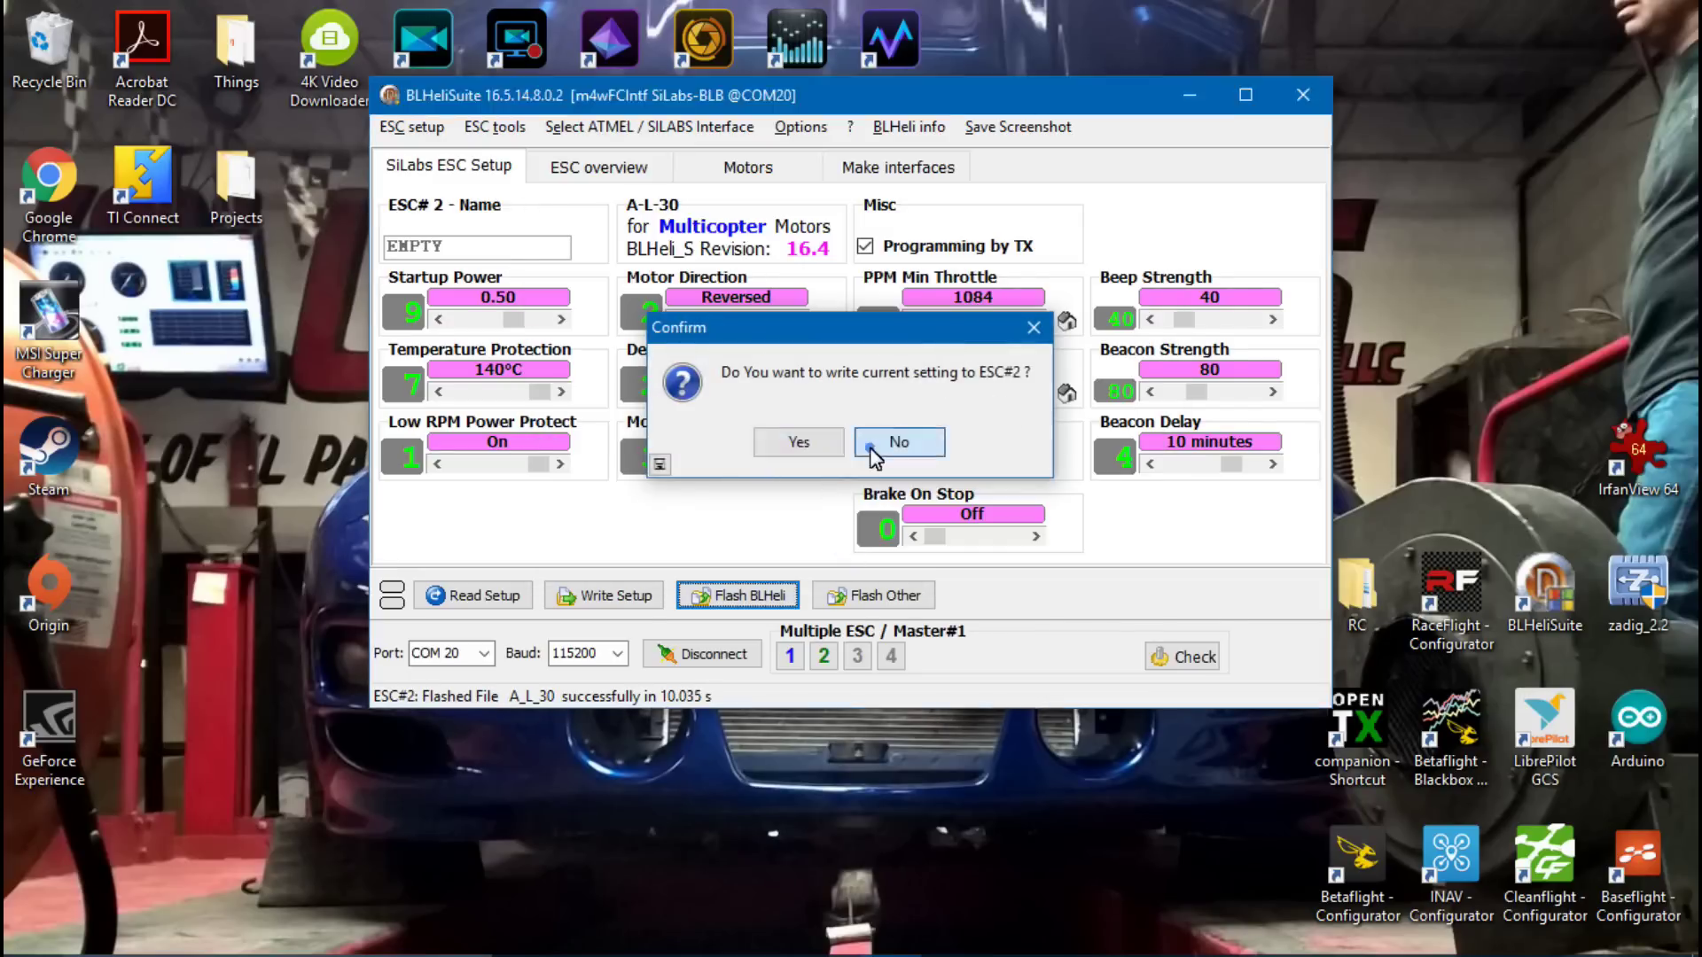
{"action": "left_click", "coordinate": [874, 454]}
{"action": "left_click", "coordinate": [576, 487]}
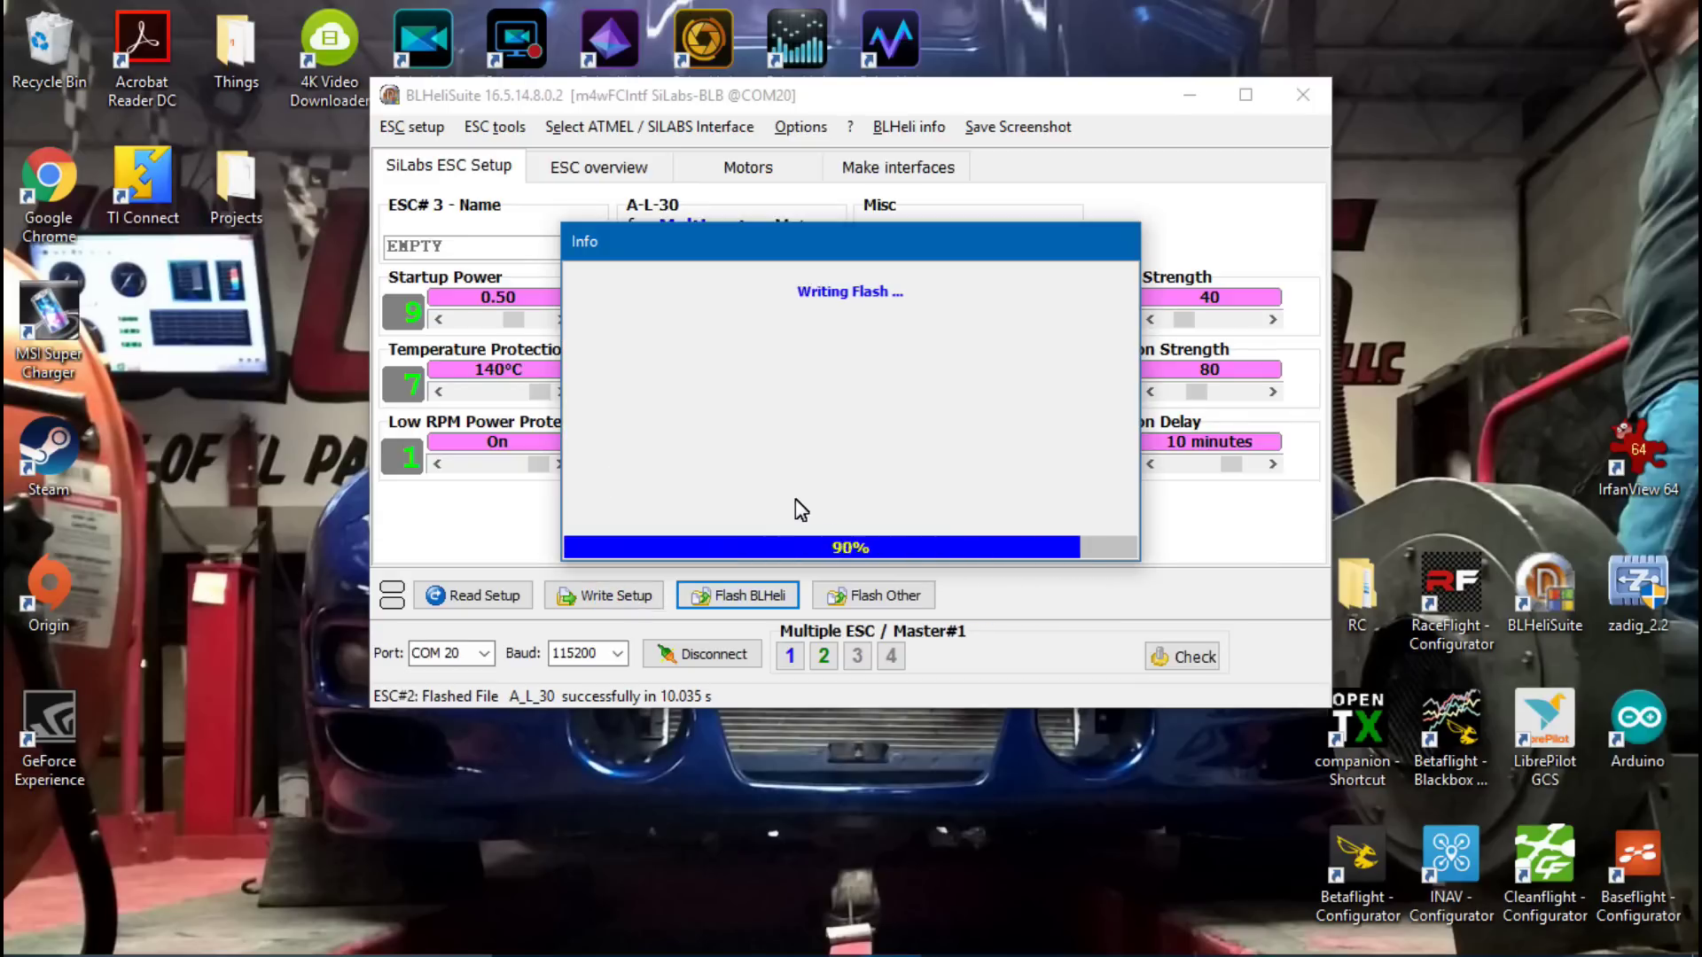
{"action": "left_click", "coordinate": [893, 442]}
{"action": "left_click", "coordinate": [565, 487]}
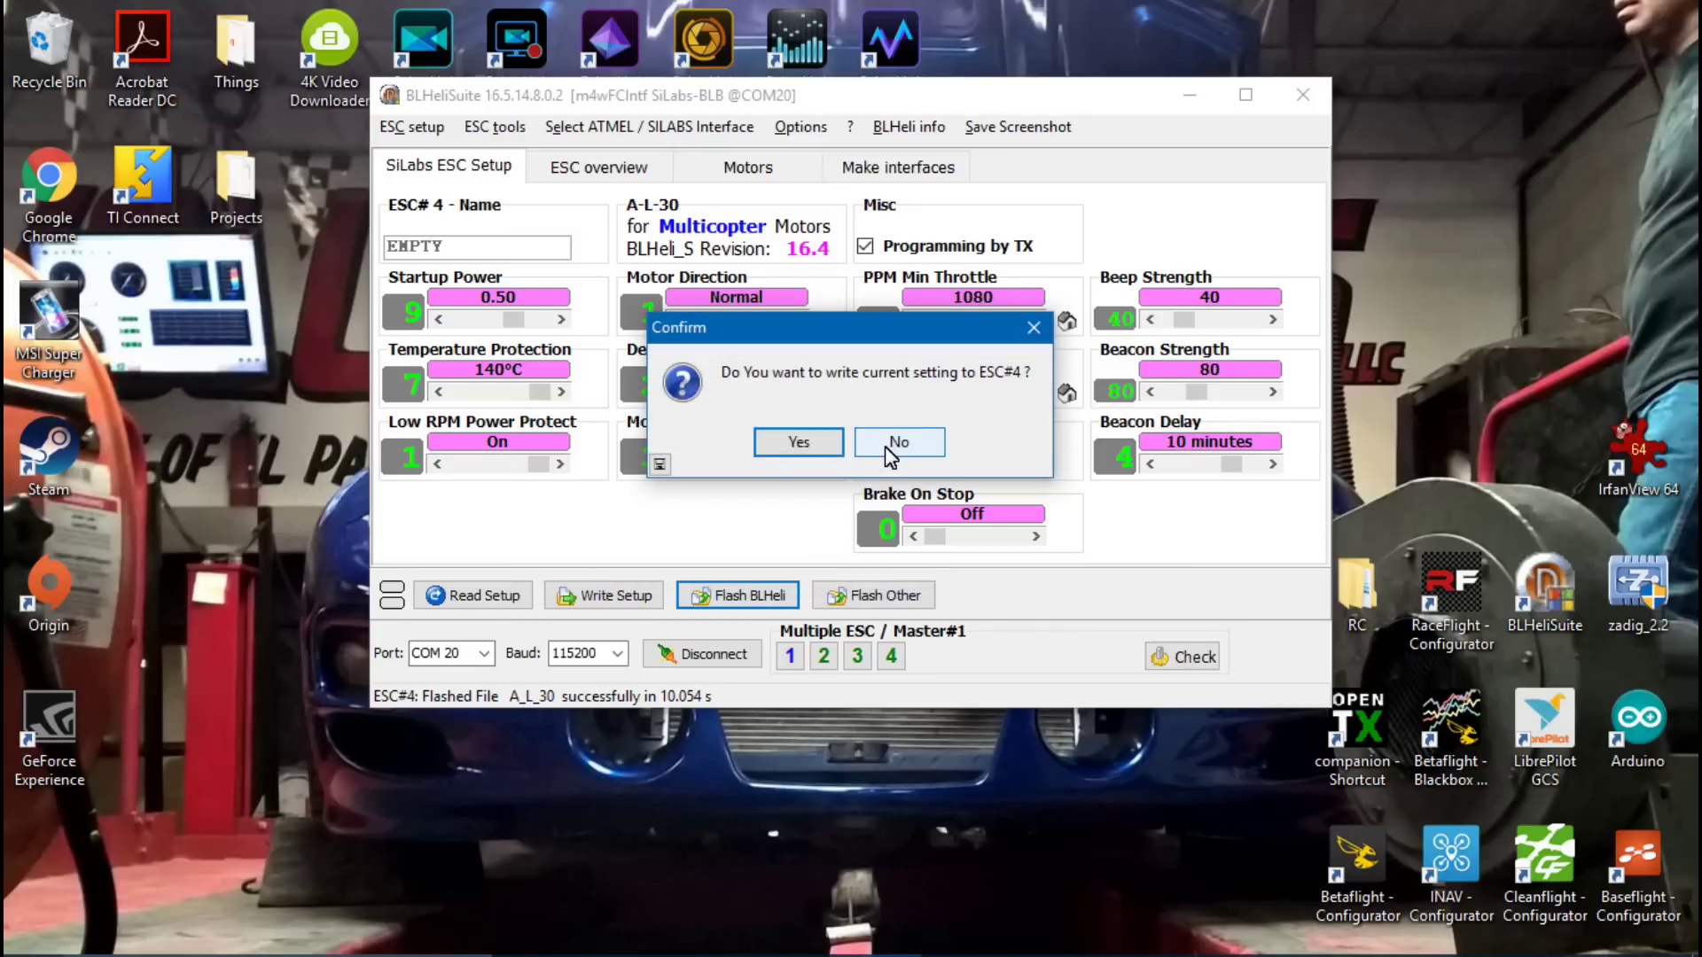
{"action": "left_click", "coordinate": [904, 442]}
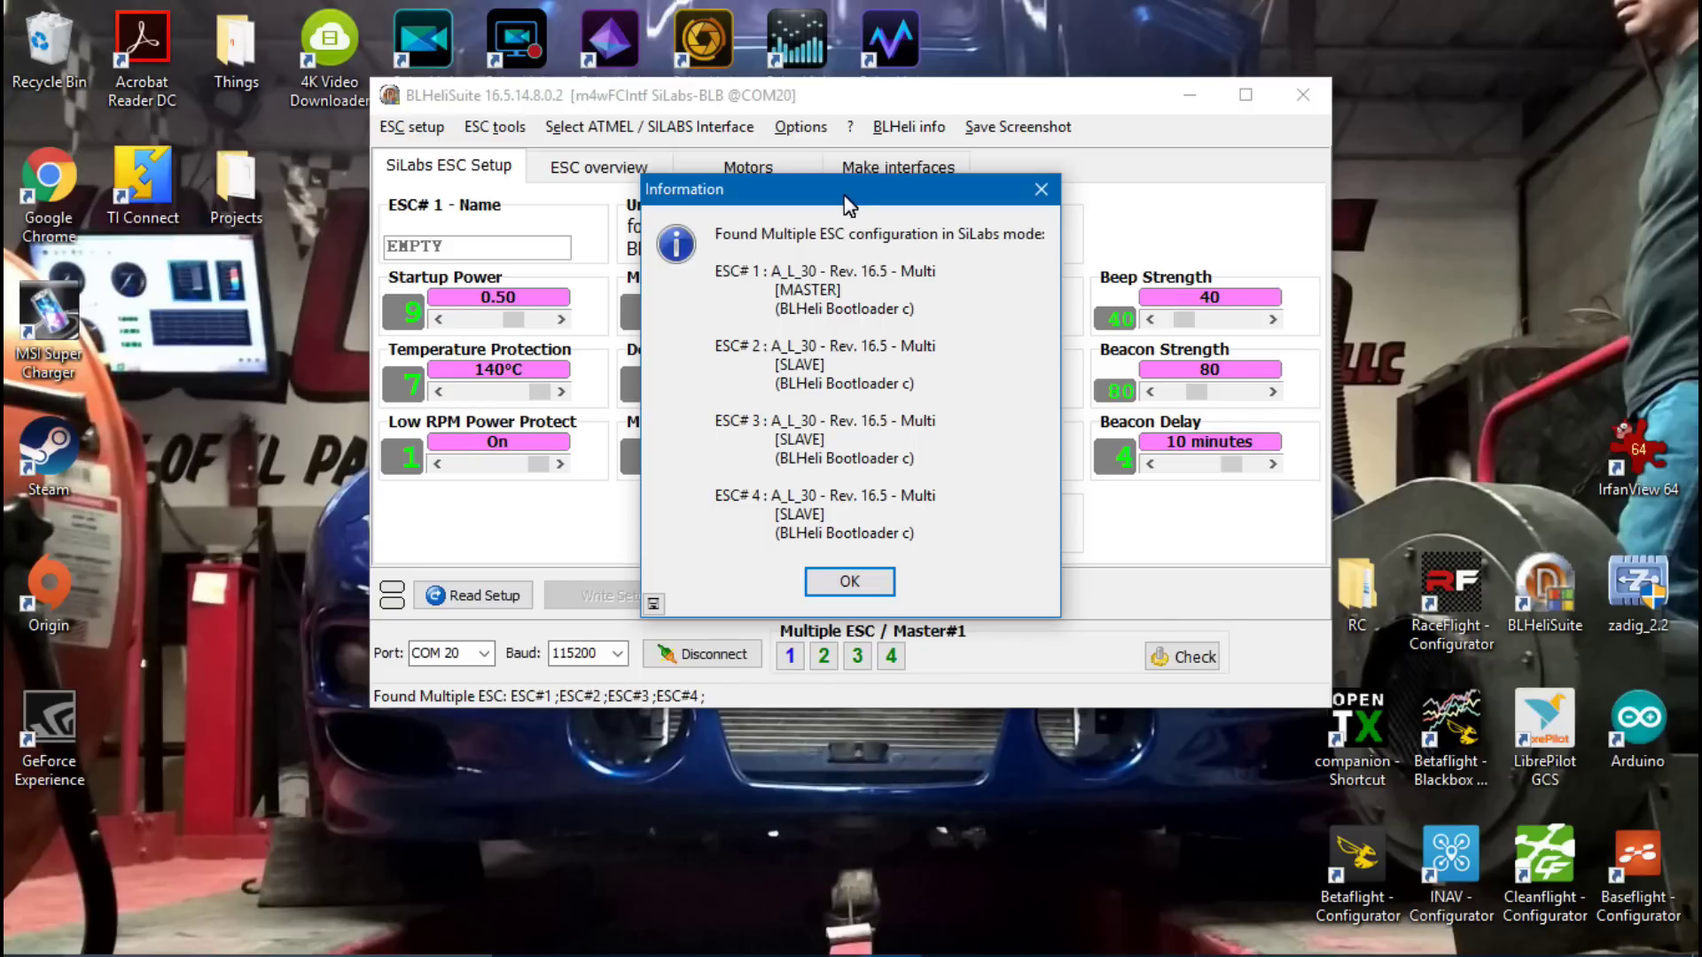
{"action": "left_click_drag", "start_coordinate": [848, 204], "coordinate": [789, 204]}
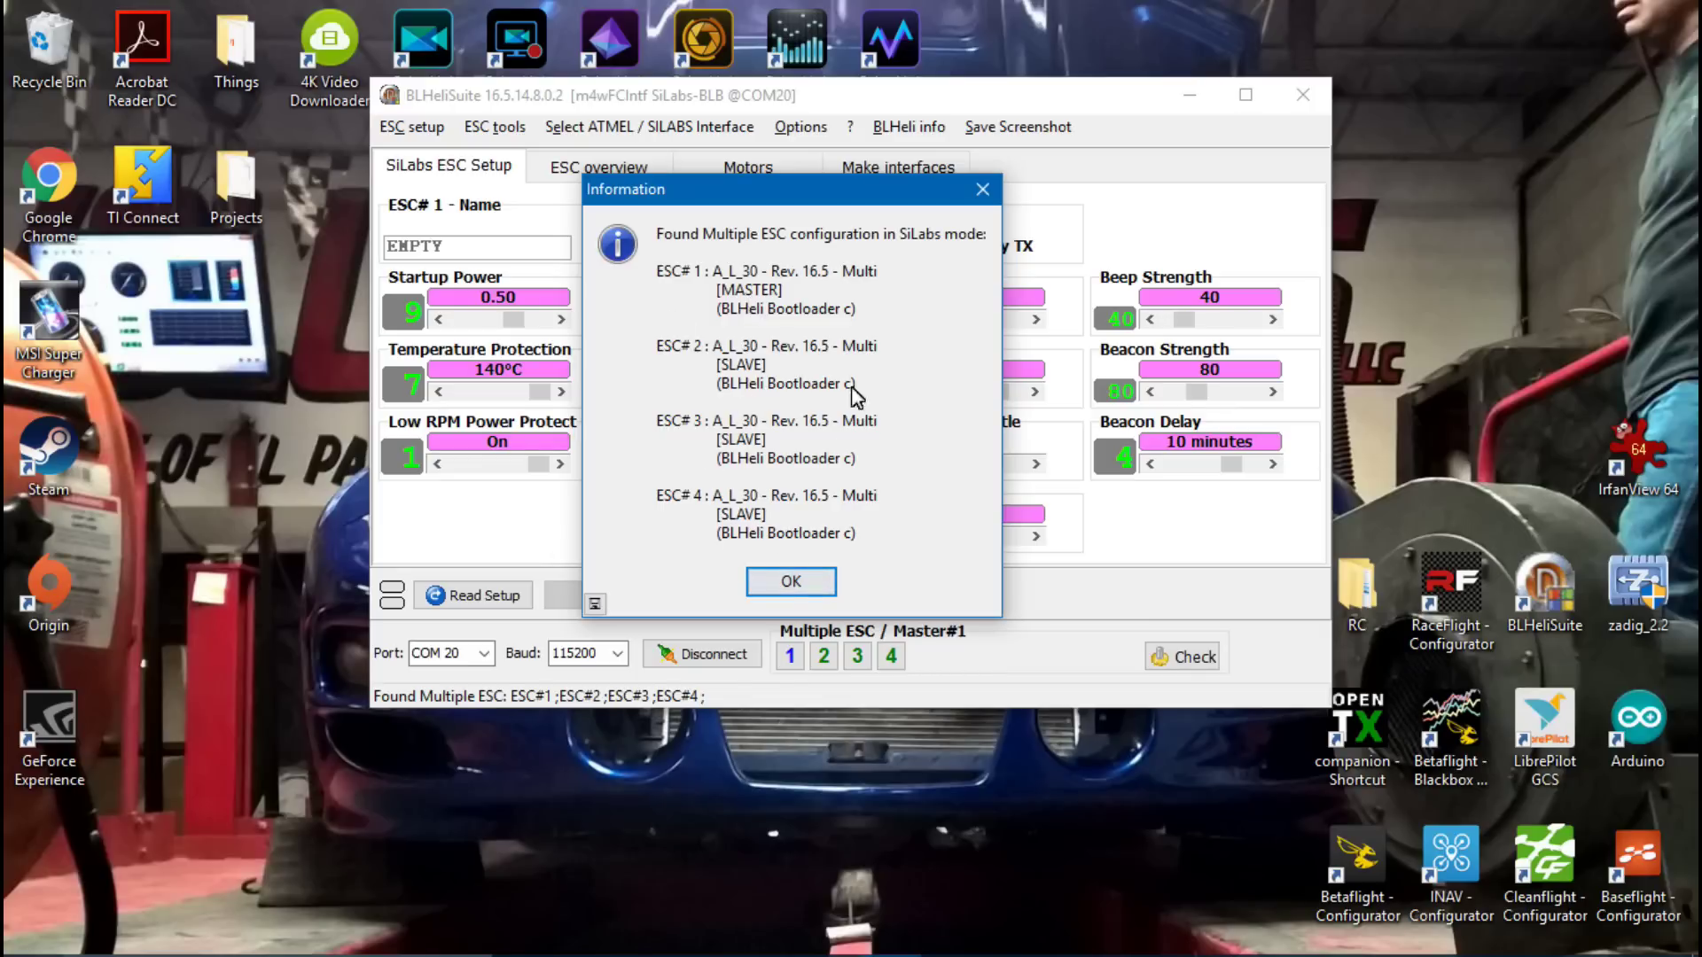
Close the four-ESC detection report to show ESC#1 at Rev 16.5 with 1148–1832 PPM range
{"action": "left_click", "coordinate": [810, 597]}
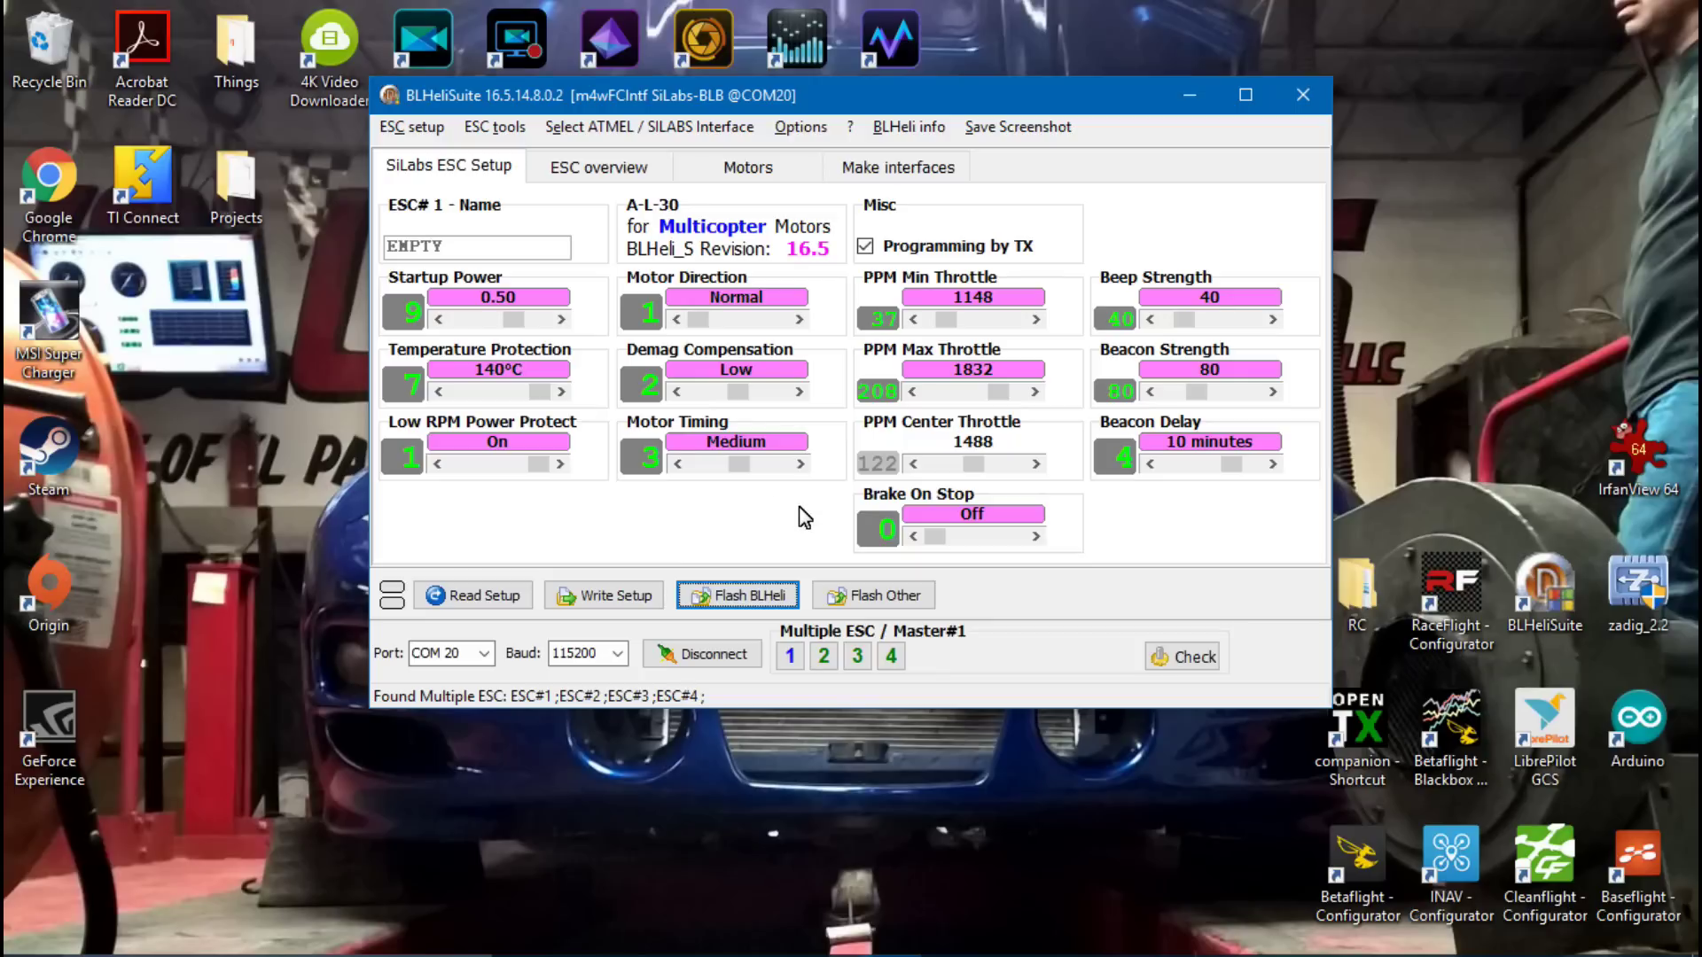
{"action": "mouse_move", "coordinate": [959, 310]}
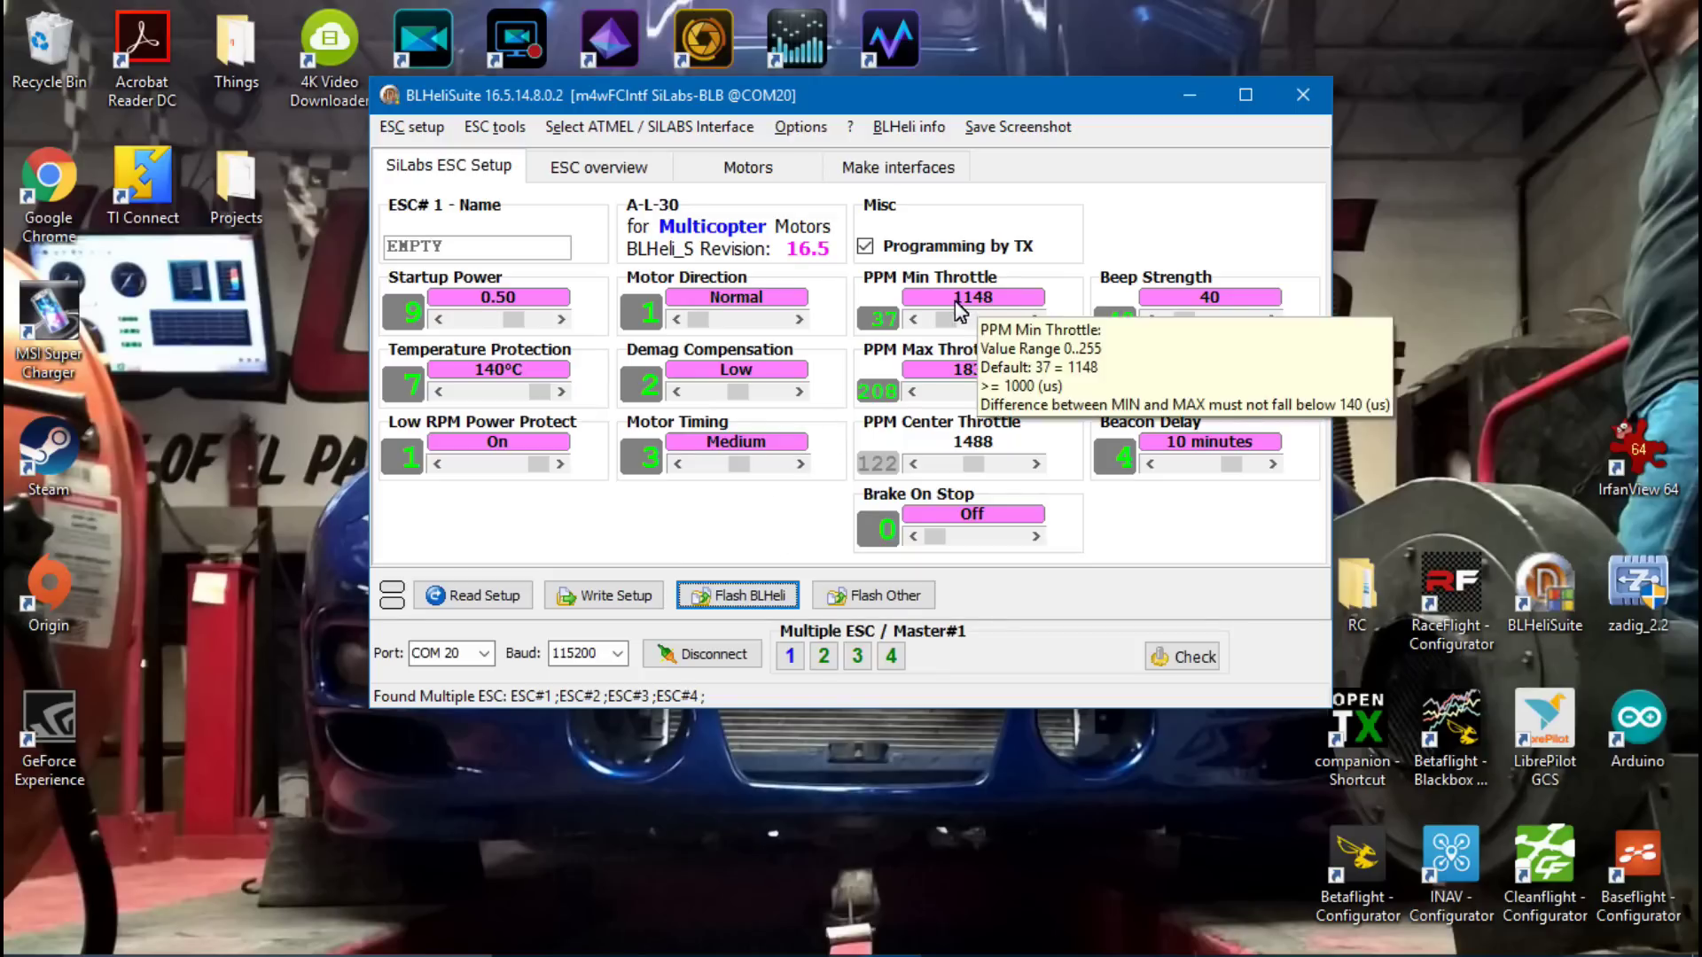